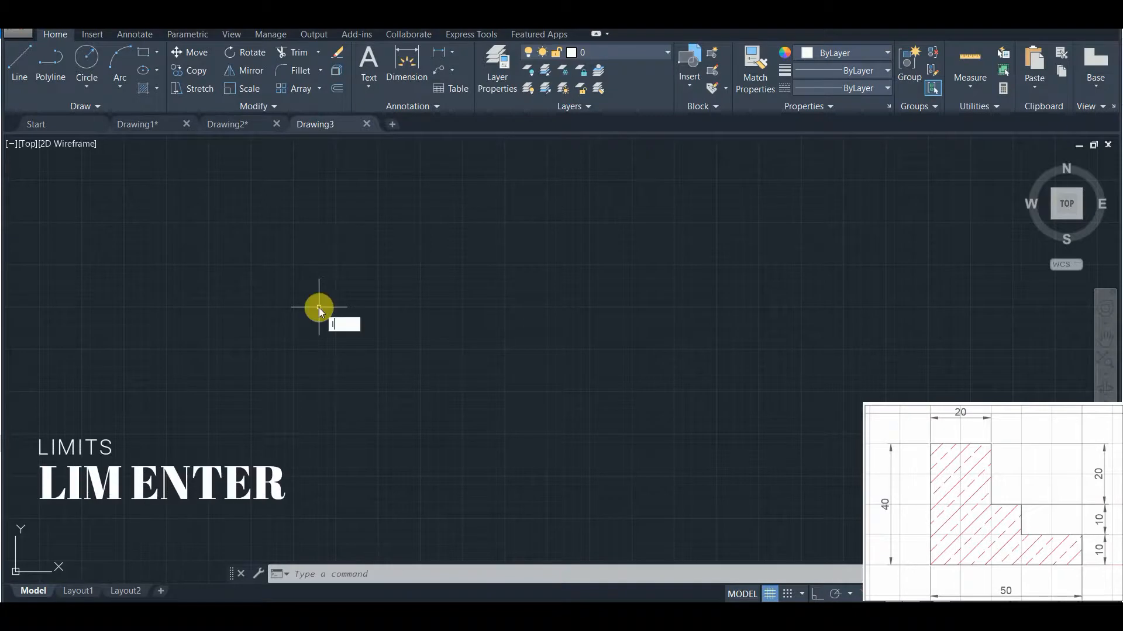
Set the model space limits with the lower left corner at 0,0 and the upper right corner at 210,297
{"action": "type", "text": "mi"}
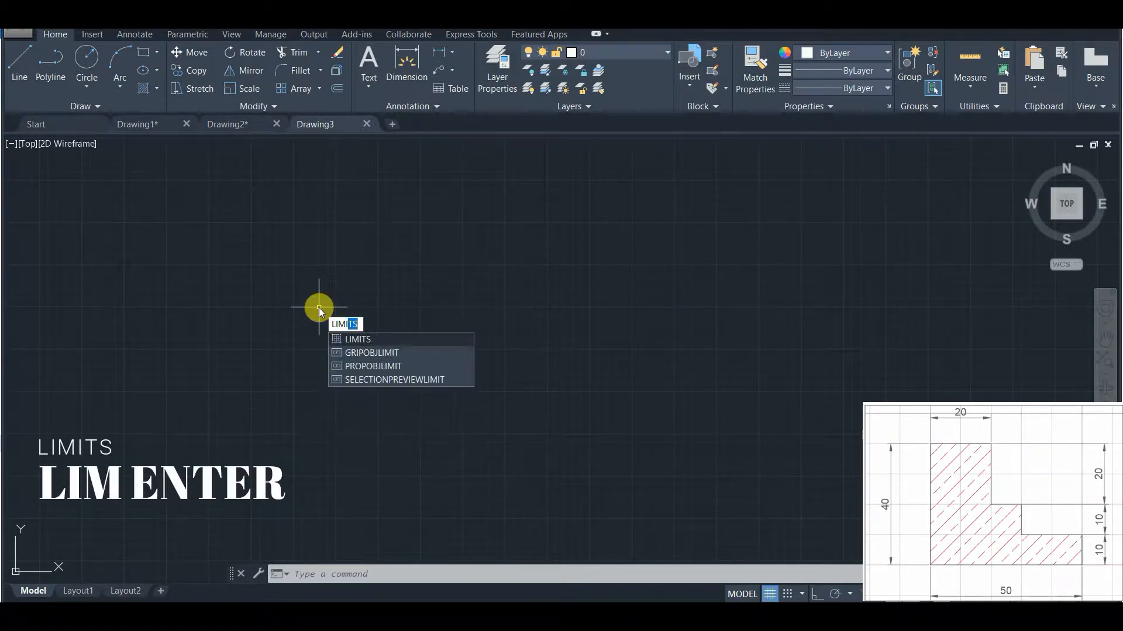
{"action": "key", "text": "Return"}
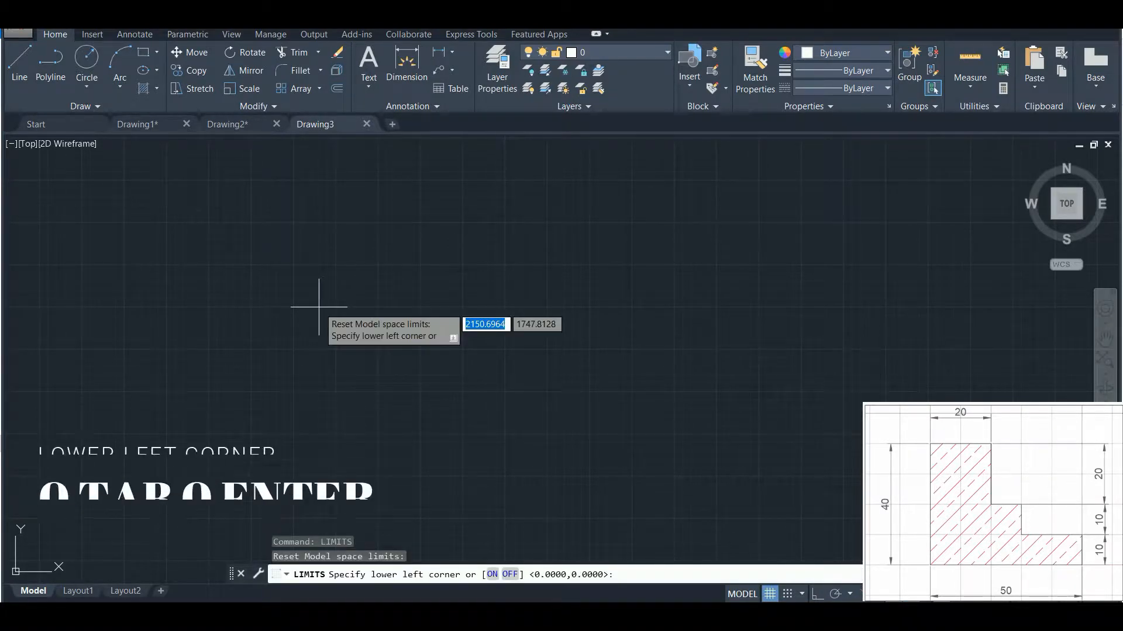
{"action": "type", "text": "0"}
{"action": "key", "text": "Tab"}
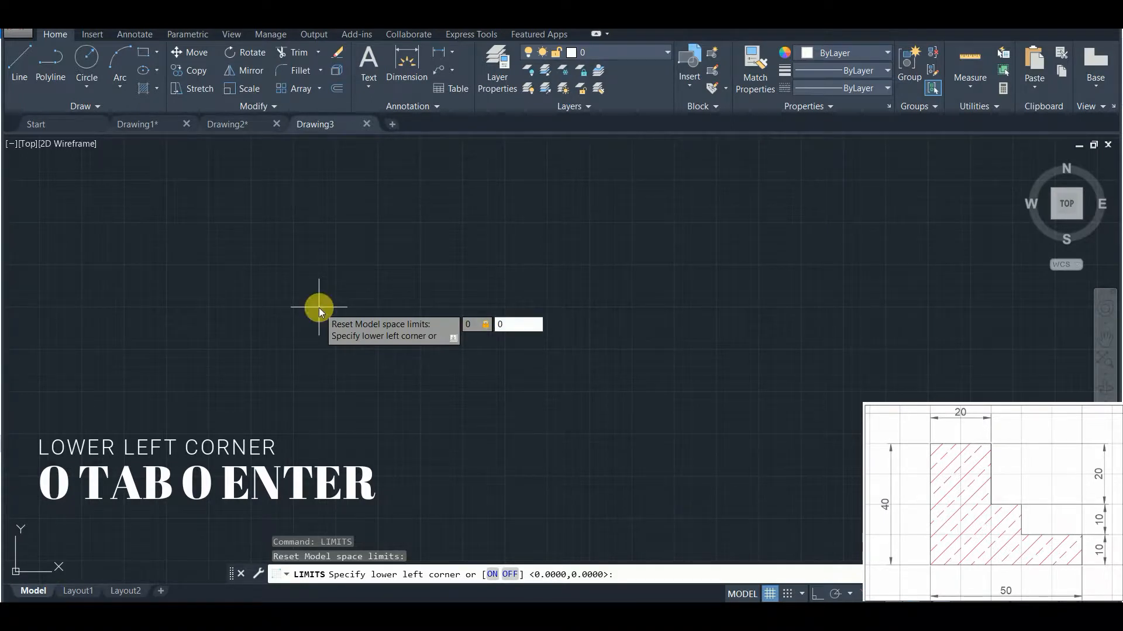
{"action": "key", "text": "Return"}
{"action": "type", "text": "210"}
{"action": "key", "text": "Tab"}
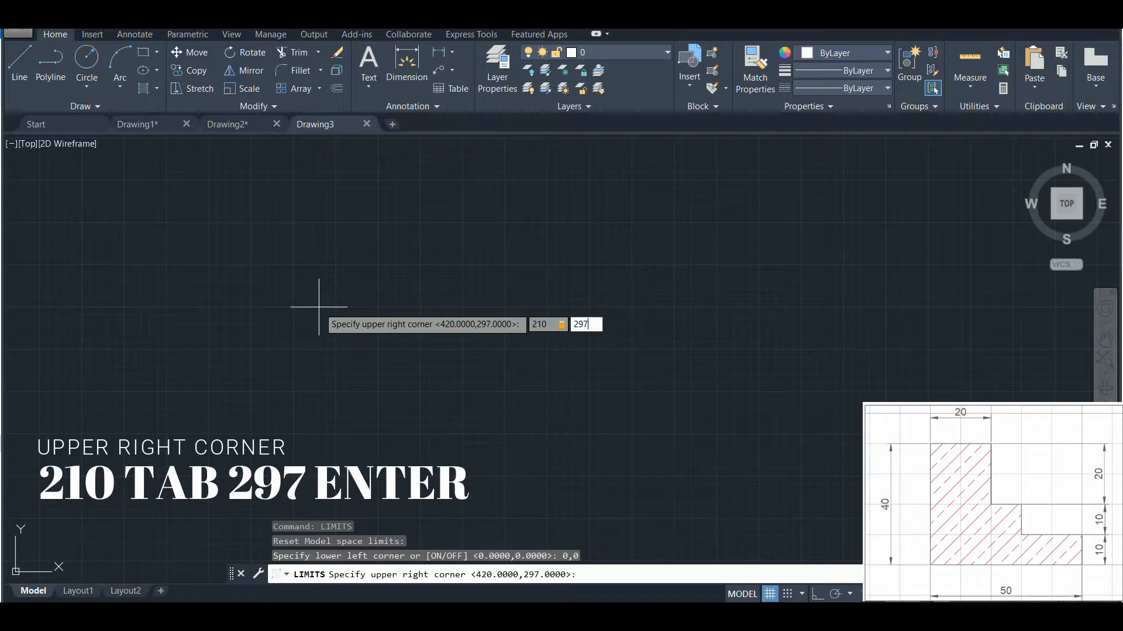
{"action": "key", "text": "Return"}
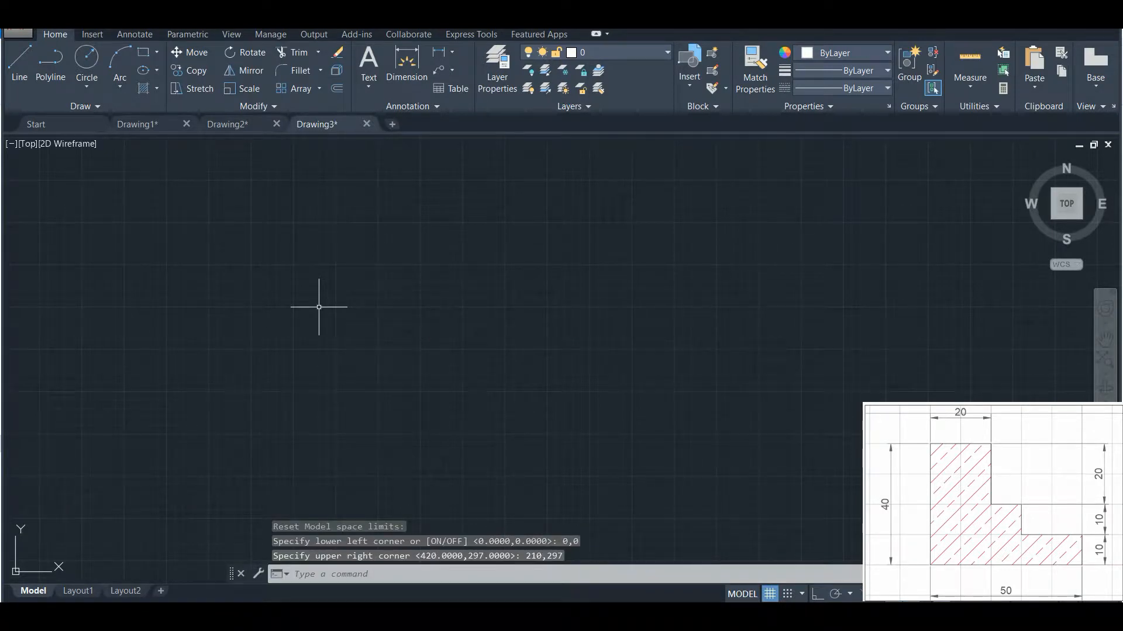
Zoom the drawing with the All option to fit the model space limits
{"action": "type", "text": "z"}
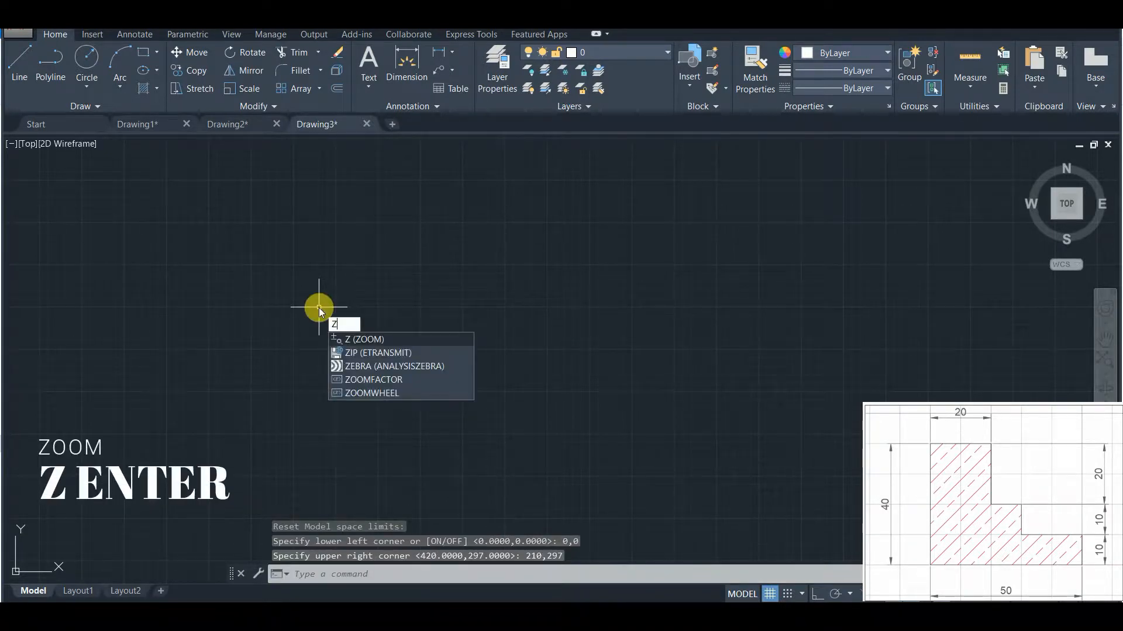
{"action": "key", "text": "Return"}
{"action": "type", "text": "a"}
{"action": "key", "text": "Return"}
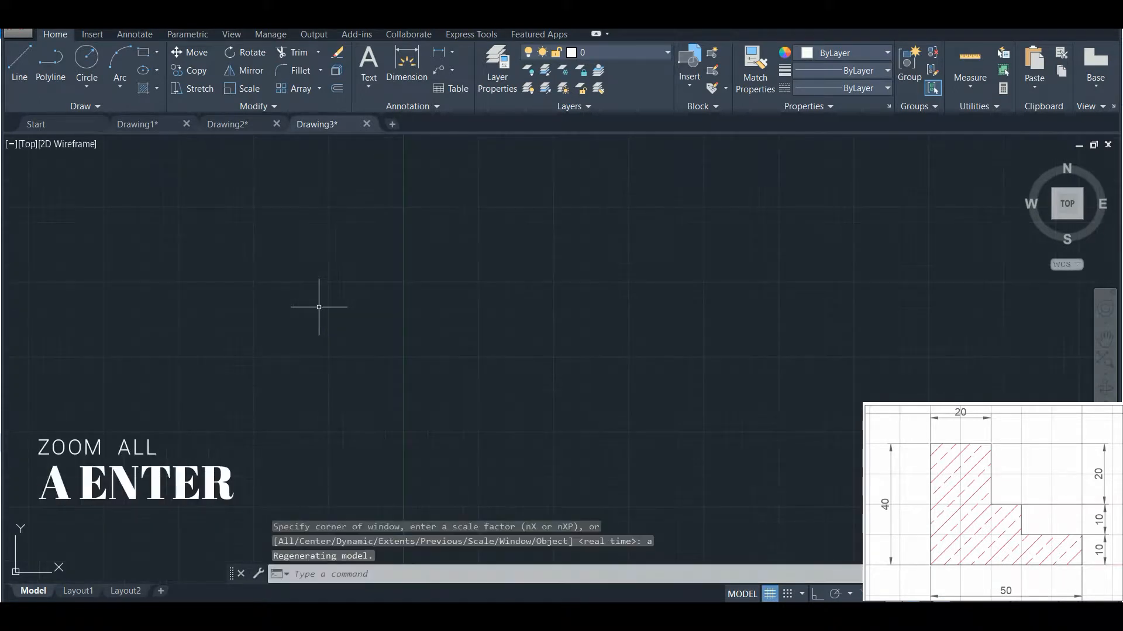
{"action": "left_click", "coordinate": [424, 79]}
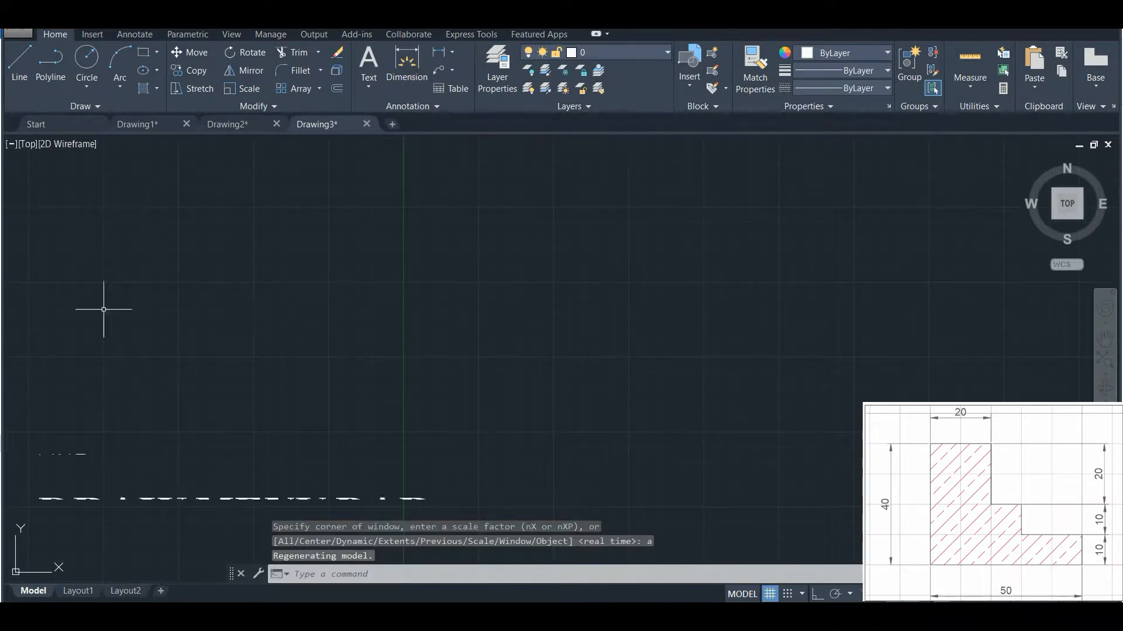
Start a line at the origin 0,0, turn Ortho on, and draw the horizontal base edge 50 units to the right
{"action": "left_click", "coordinate": [18, 82]}
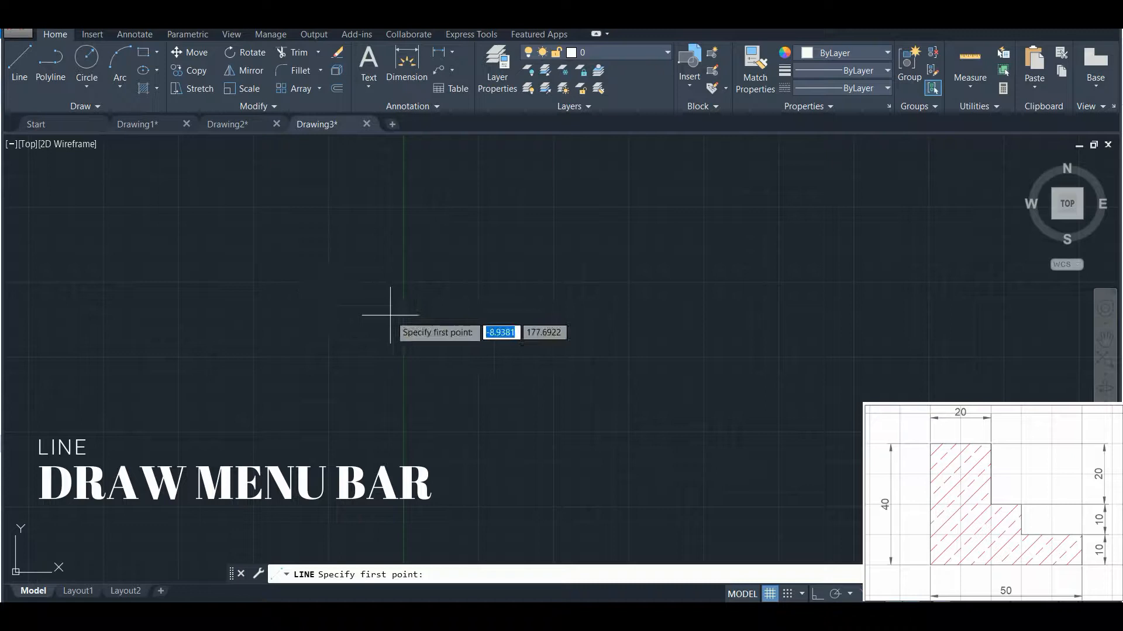
{"action": "type", "text": "0"}
{"action": "key", "text": "Tab"}
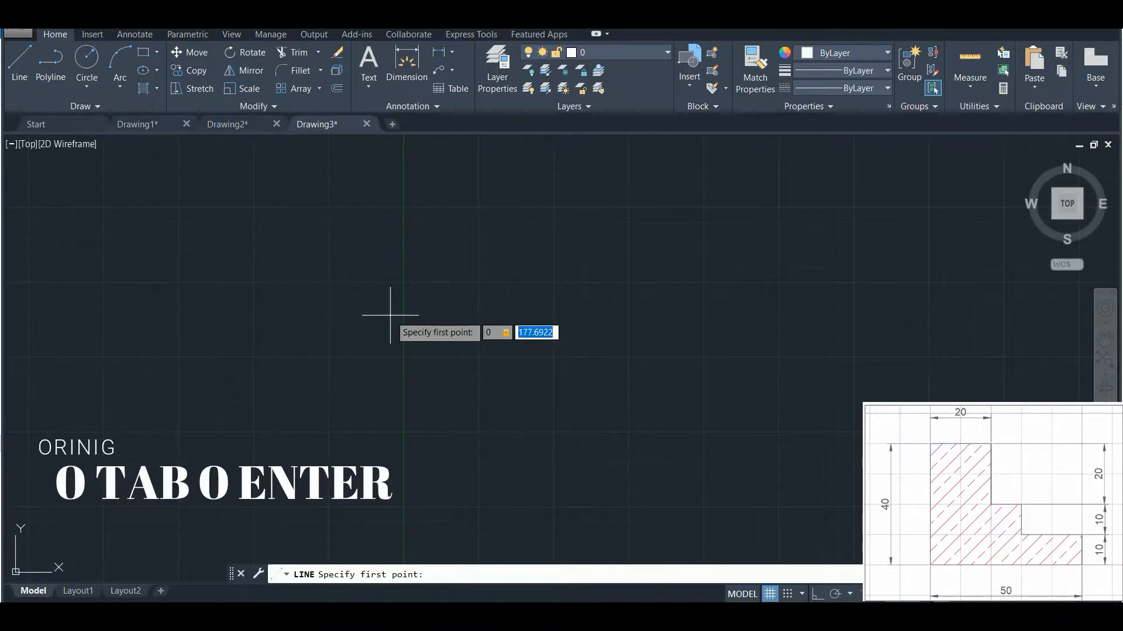
{"action": "type", "text": "0"}
{"action": "key", "text": "Return"}
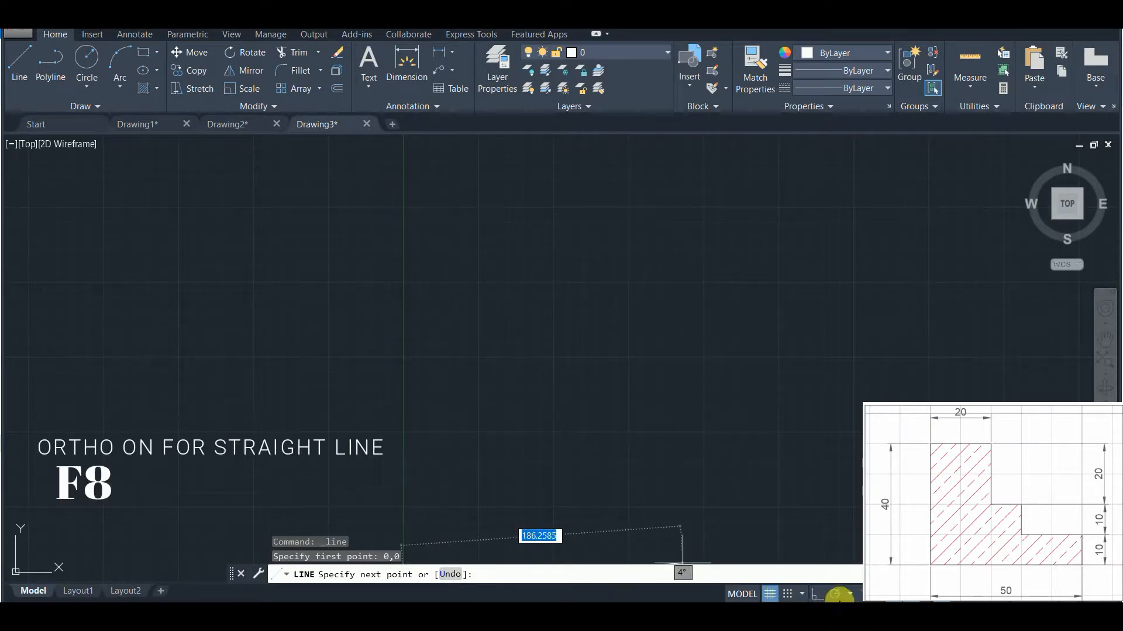
{"action": "left_click", "coordinate": [820, 596]}
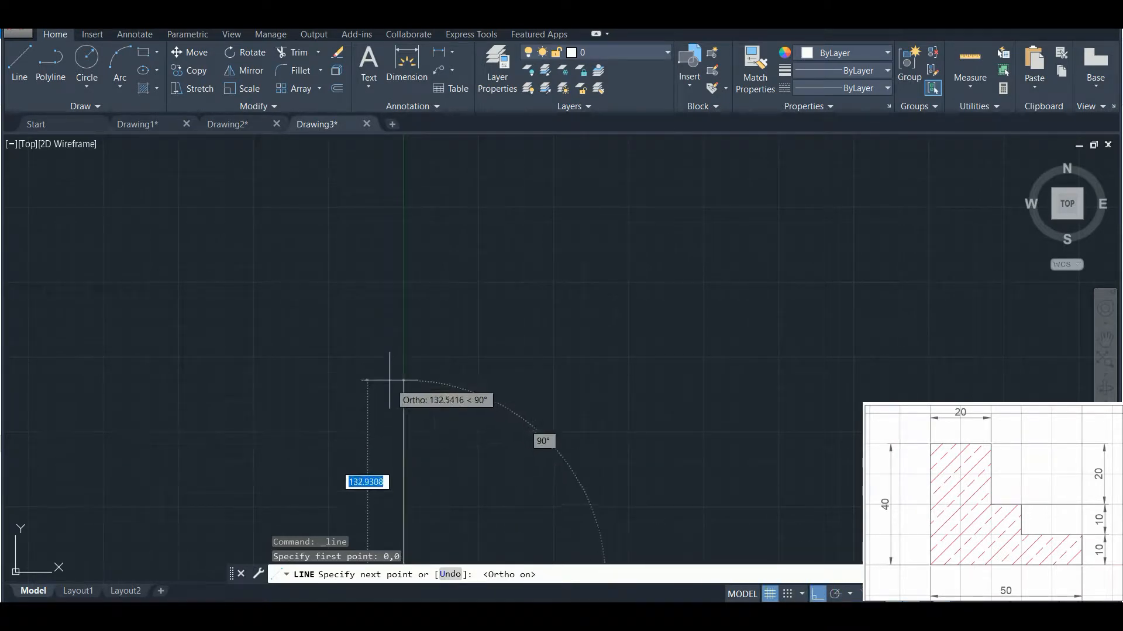
{"action": "middle_click_drag", "start_coordinate": [659, 458], "coordinate": [714, 213]}
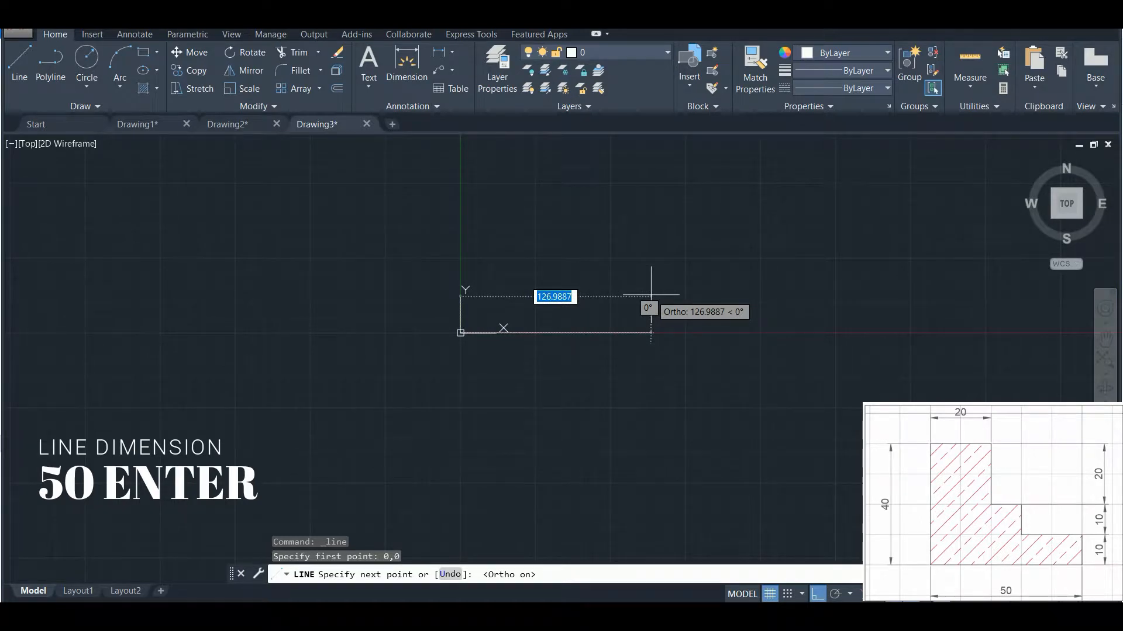
{"action": "type", "text": "50"}
{"action": "key", "text": "Return"}
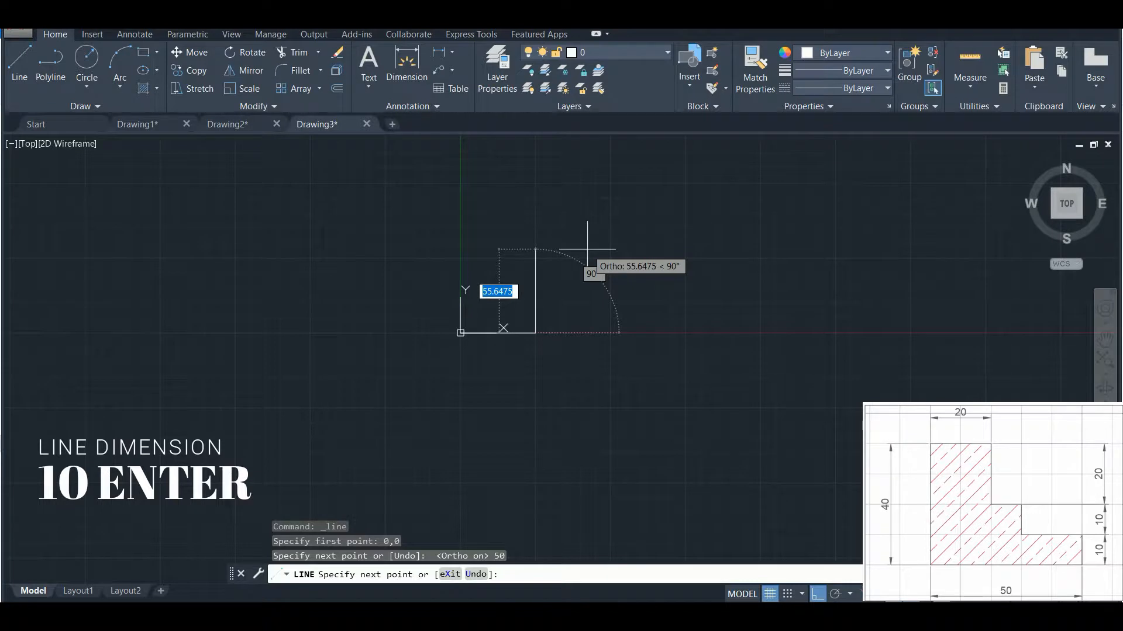
Continue the stepped outline from the base's right end with segments 10 up, 20 left and 10 up
{"action": "type", "text": "10"}
{"action": "key", "text": "Return"}
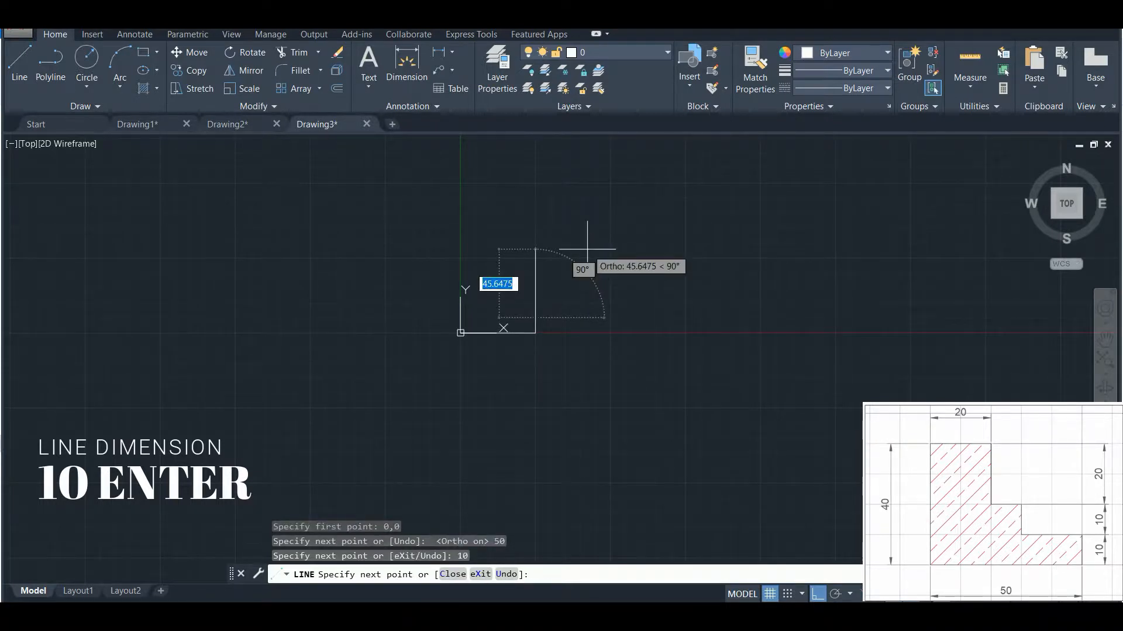
{"action": "scroll", "coordinate": [587, 249], "scroll_direction": "up", "scroll_amount": 6}
{"action": "middle_click_drag", "start_coordinate": [511, 323], "coordinate": [762, 228]}
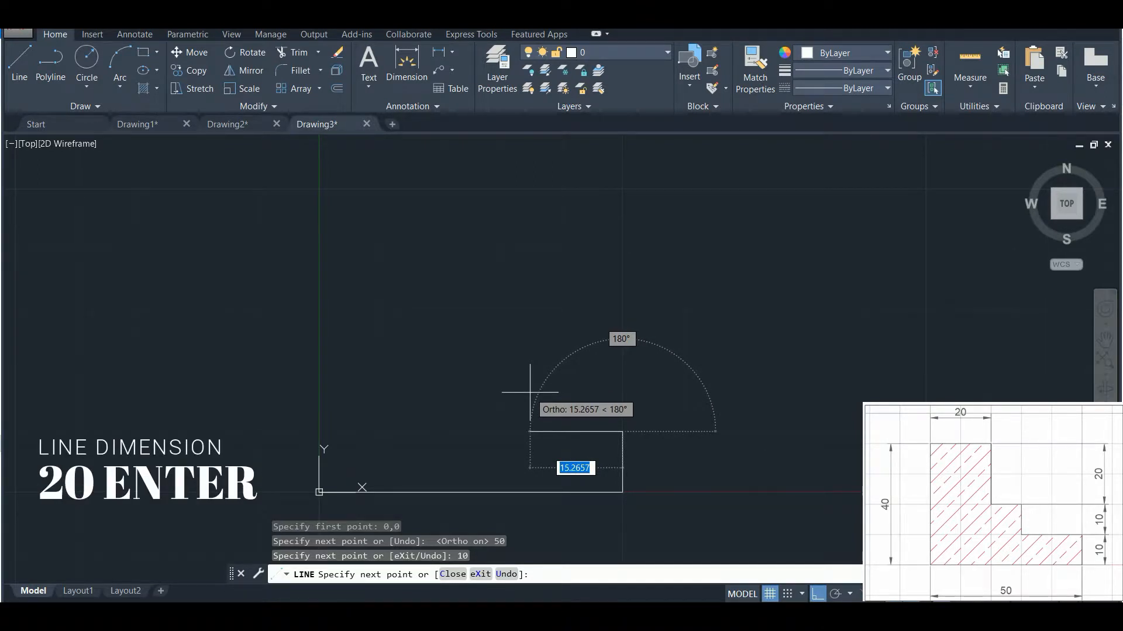
{"action": "type", "text": "20"}
{"action": "key", "text": "Return"}
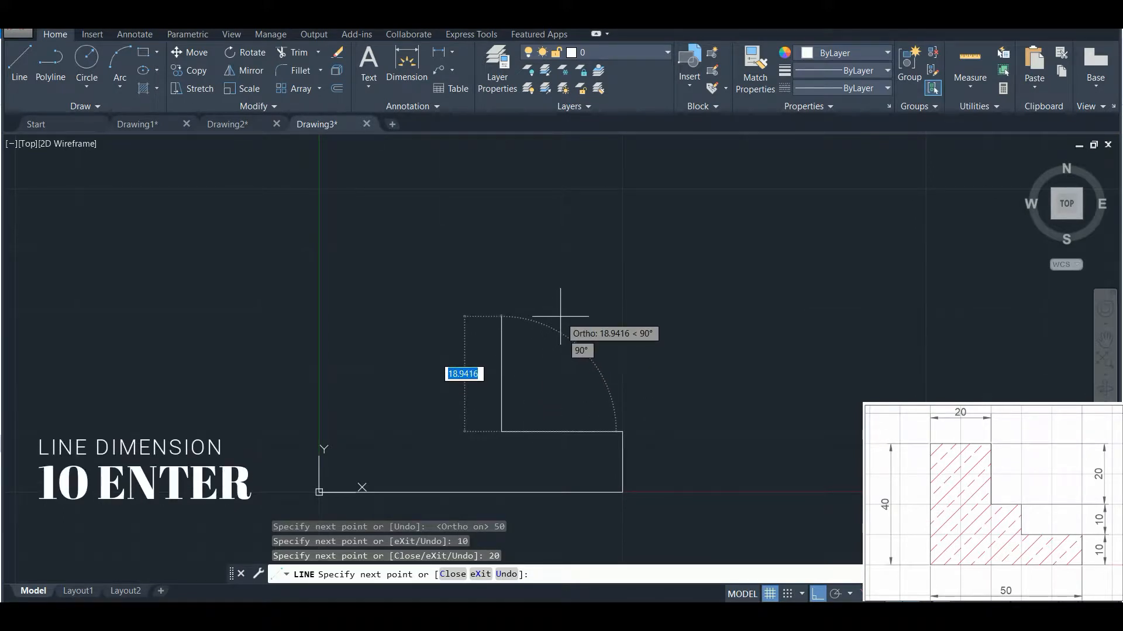
{"action": "type", "text": "10"}
{"action": "key", "text": "Return"}
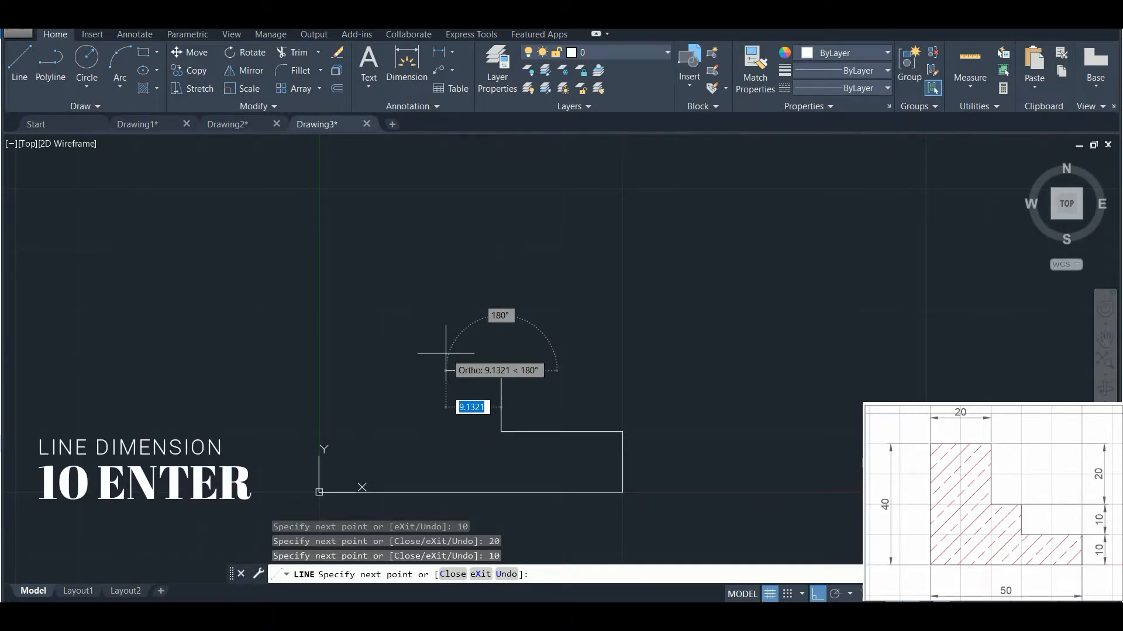
Extend the outline 10 left and 20 up, and close it with the horizontal top edge and the vertical edge back to the origin
{"action": "type", "text": "1"}
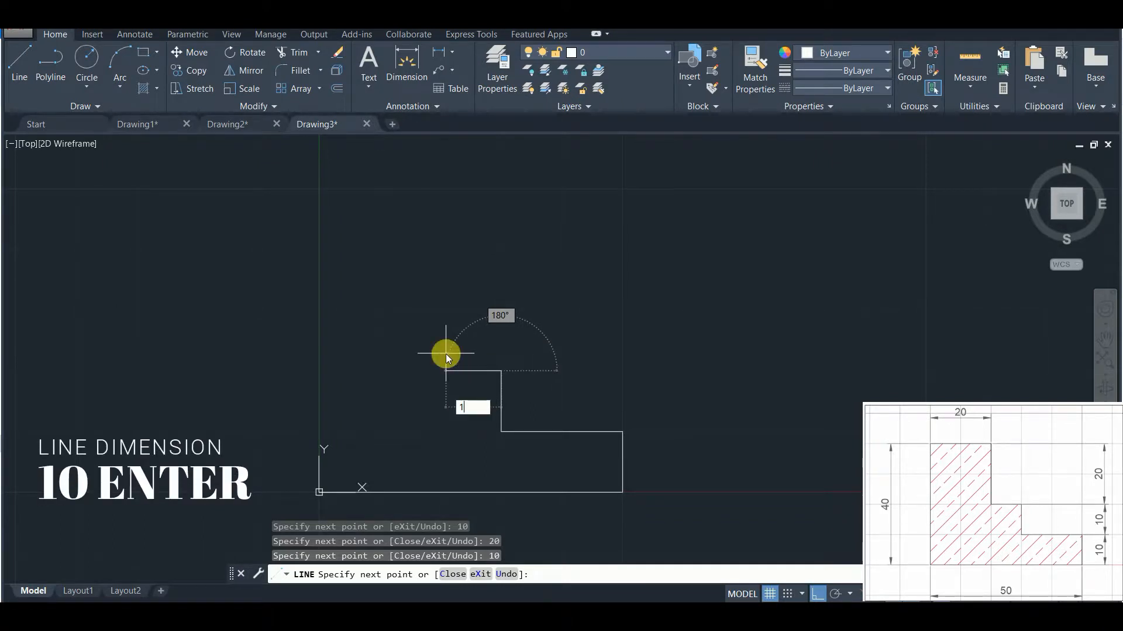
{"action": "type", "text": "0"}
{"action": "key", "text": "Return"}
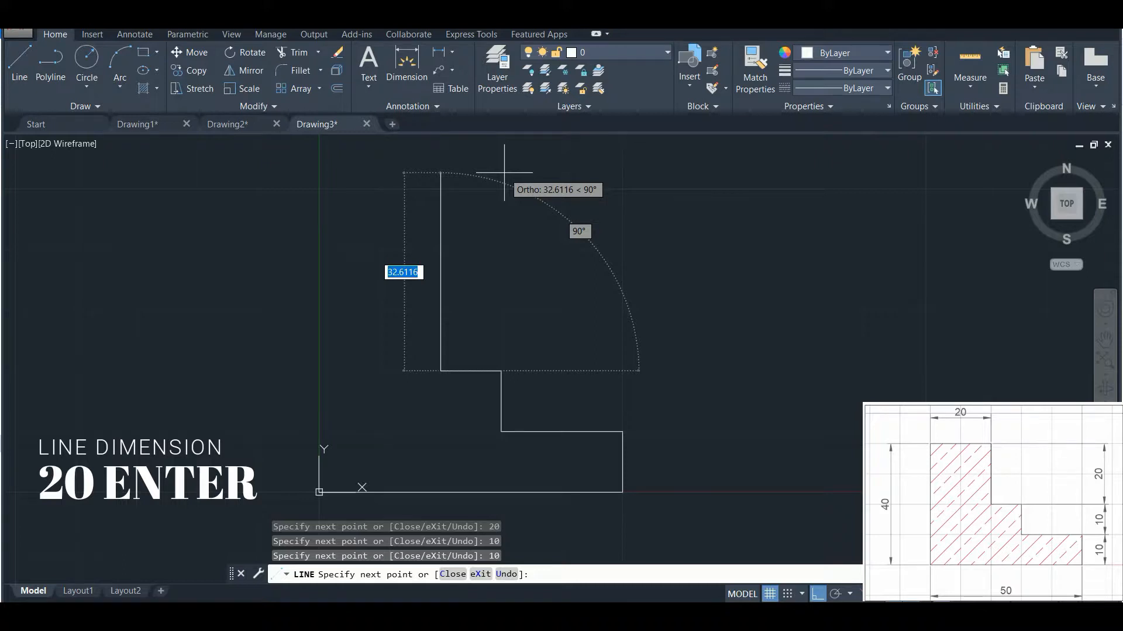
{"action": "type", "text": "20"}
{"action": "key", "text": "Return"}
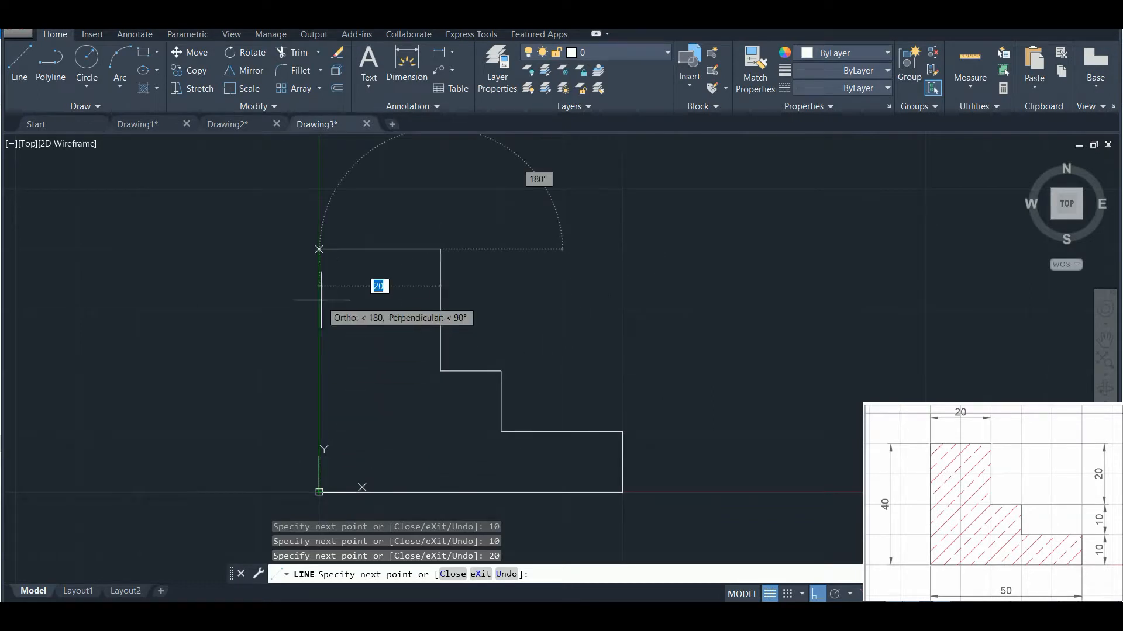
{"action": "left_click", "coordinate": [319, 250]}
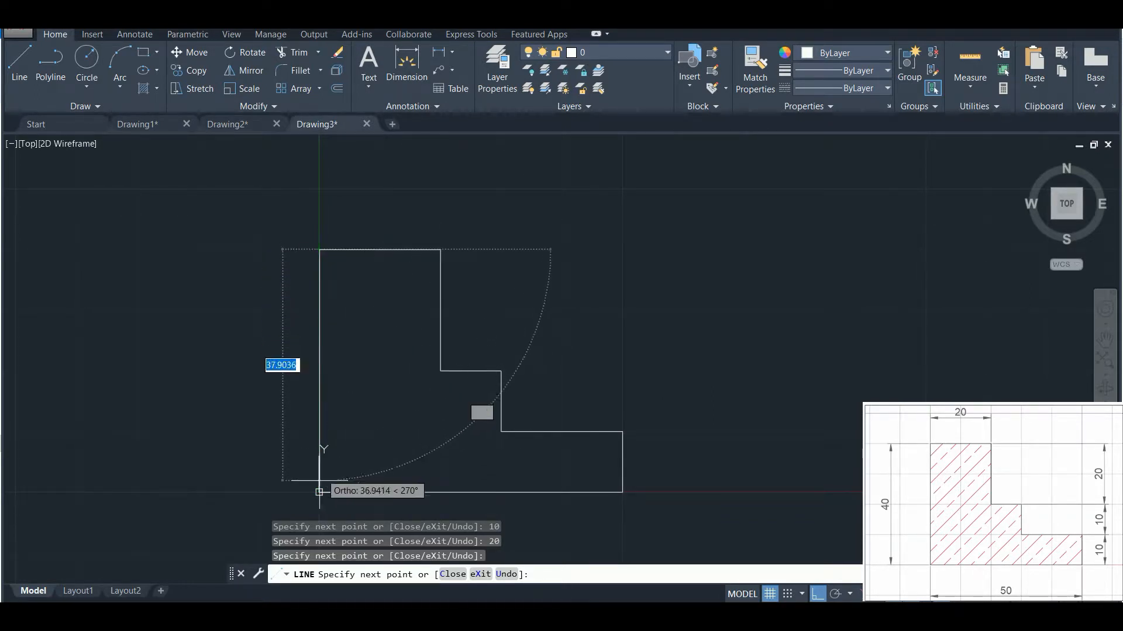
{"action": "left_click", "coordinate": [319, 492]}
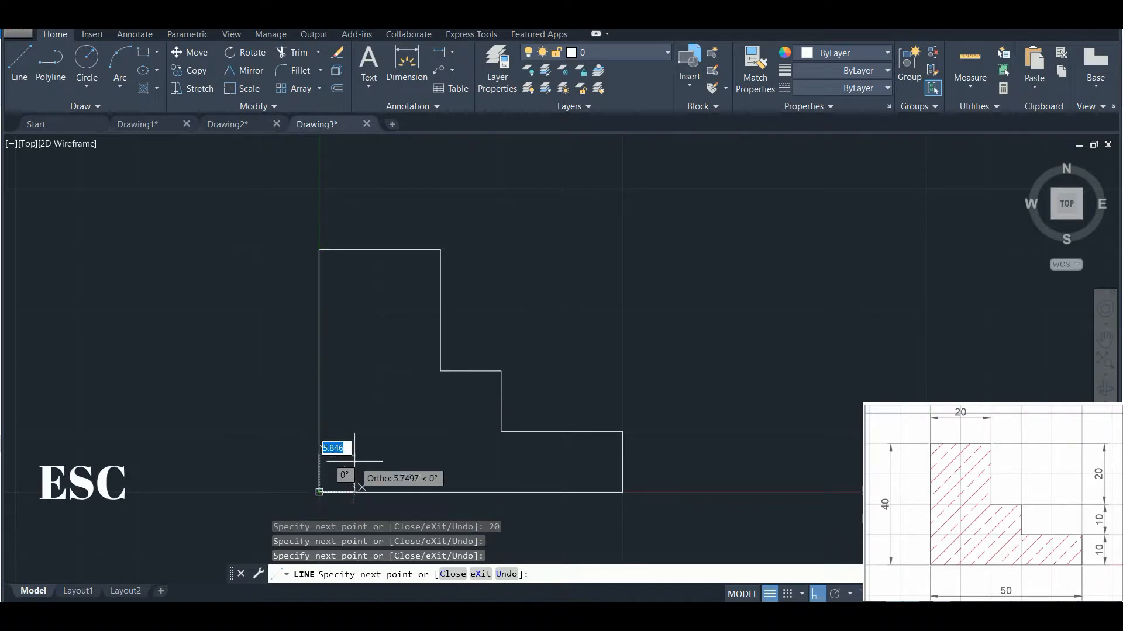
{"action": "key", "text": "Escape"}
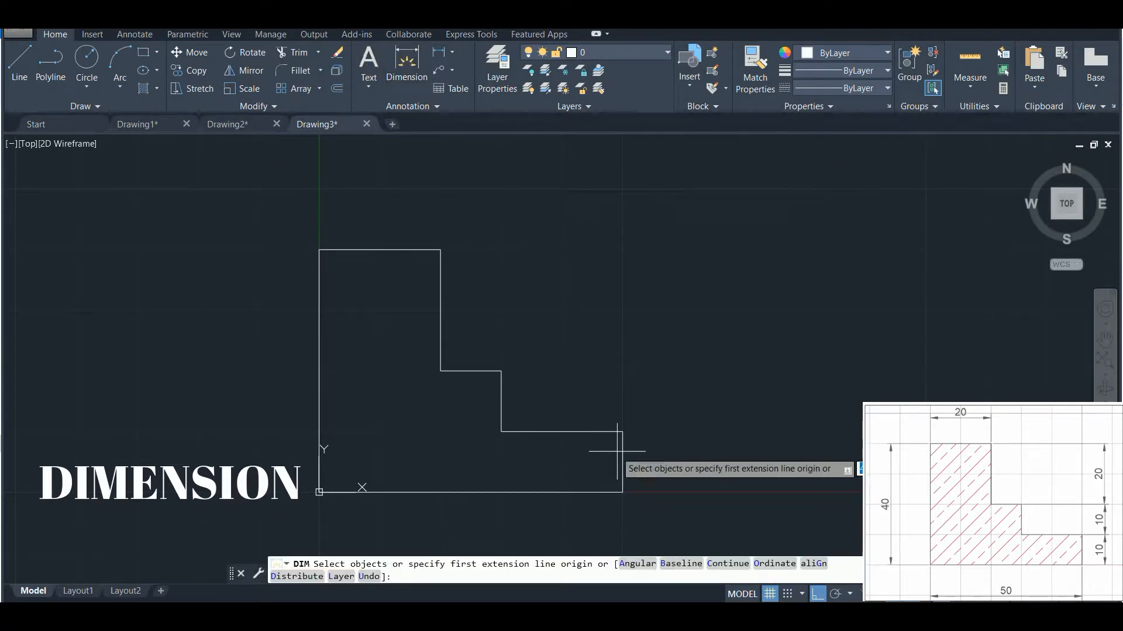
Dimension the two lower vertical edges of the stepped side, aligning both dimensions to the right of the profile
{"action": "key", "text": "Return"}
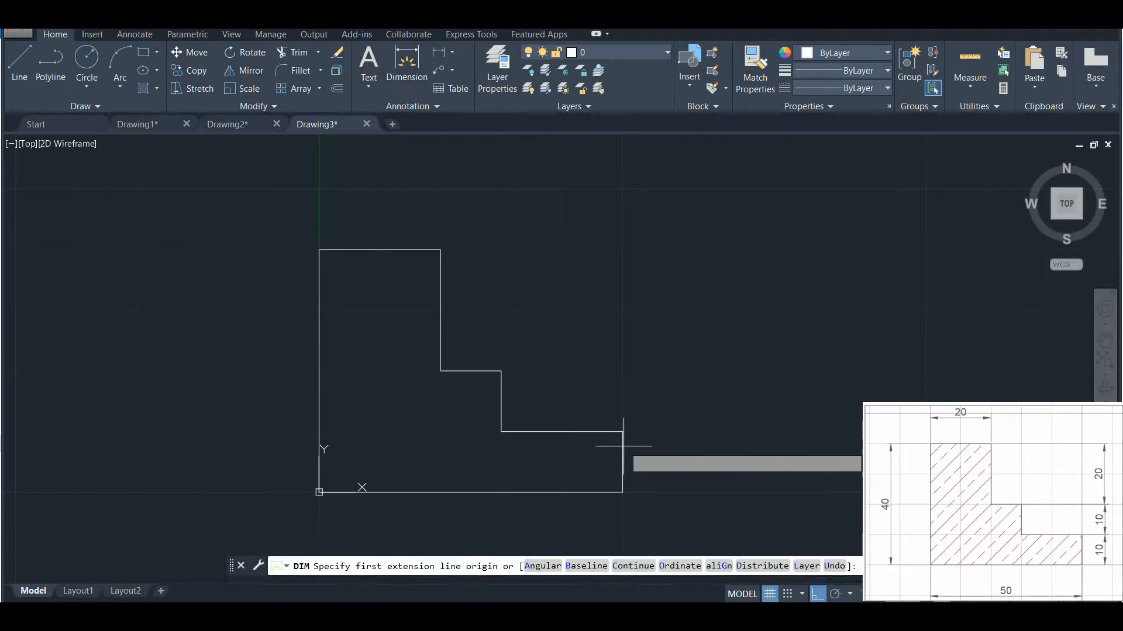
{"action": "left_click", "coordinate": [622, 446]}
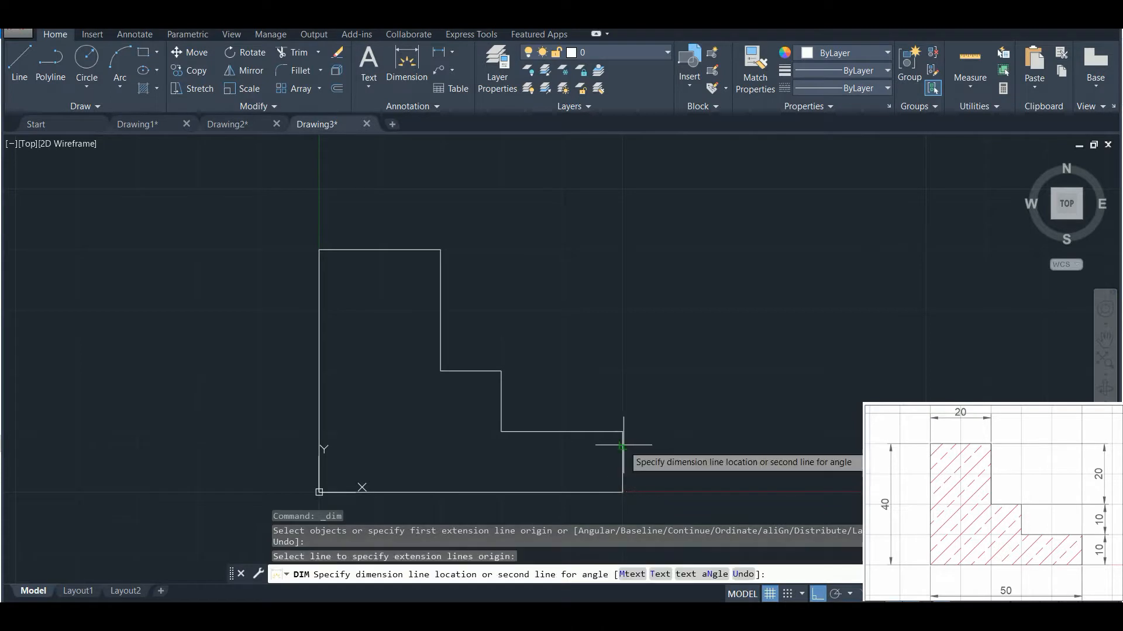
{"action": "left_click", "coordinate": [669, 441]}
{"action": "left_click", "coordinate": [407, 63]}
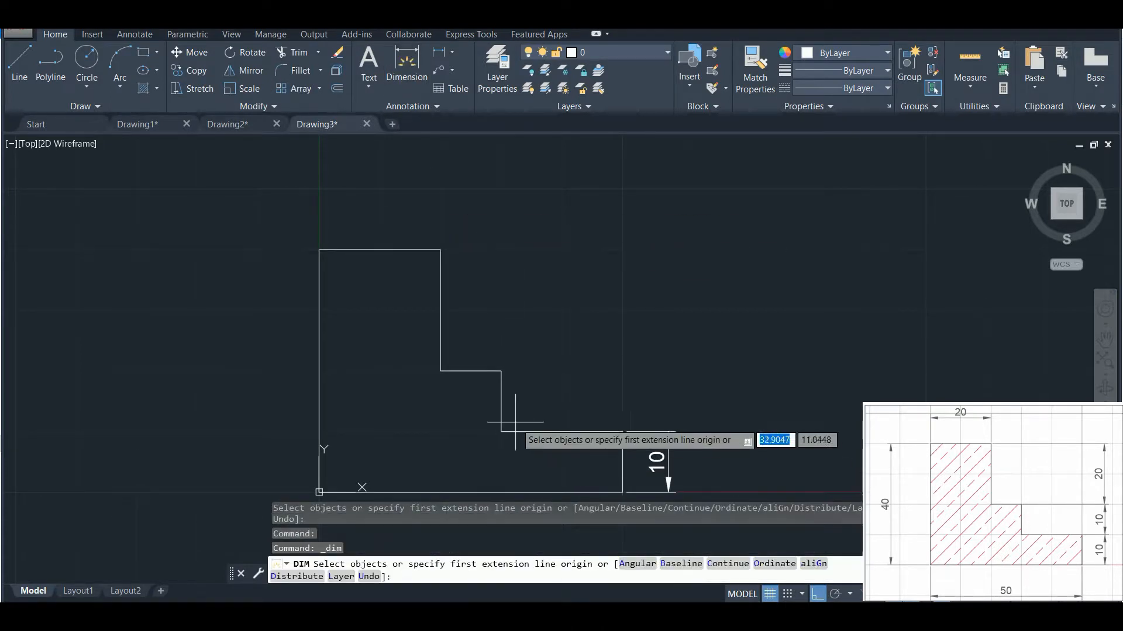
{"action": "key", "text": "Return"}
{"action": "left_click", "coordinate": [501, 387]}
{"action": "left_click", "coordinate": [668, 383]}
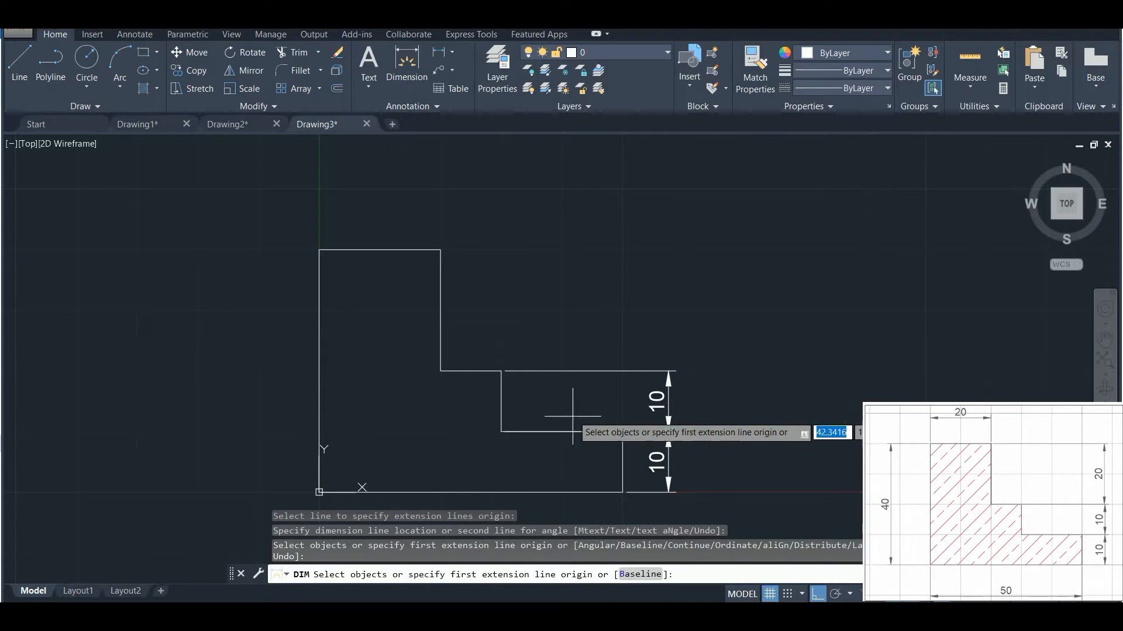
{"action": "key", "text": "Escape"}
Dimension the upper vertical edge to the right of the profile and the full-height left edge to its left
{"action": "key", "text": "Return"}
{"action": "key", "text": "Return"}
{"action": "left_click", "coordinate": [441, 303]}
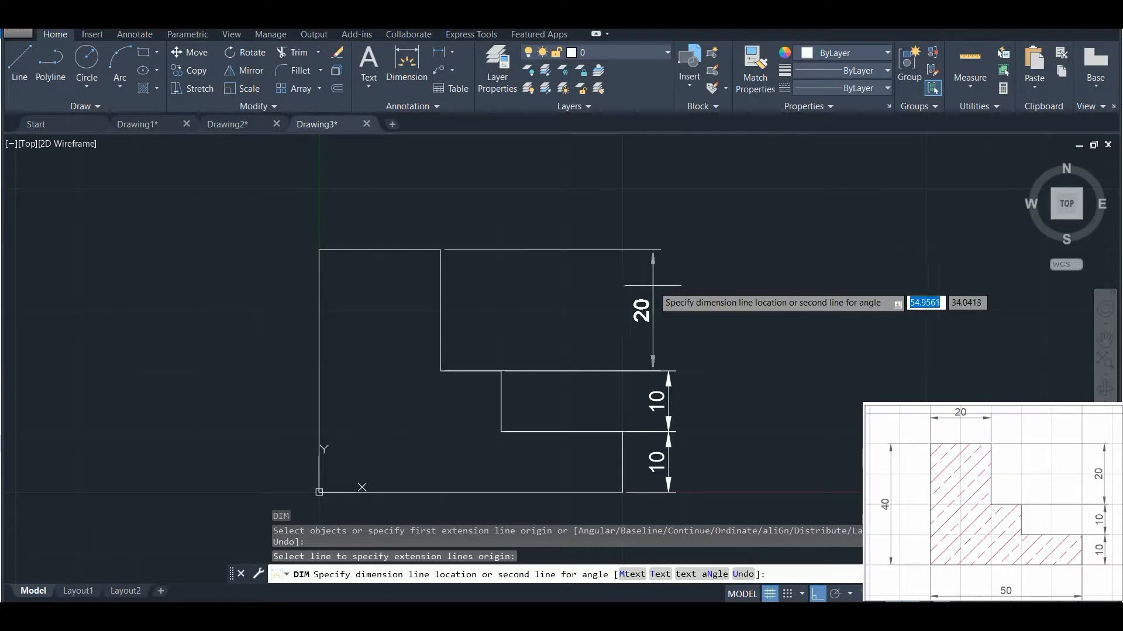
{"action": "left_click", "coordinate": [667, 292]}
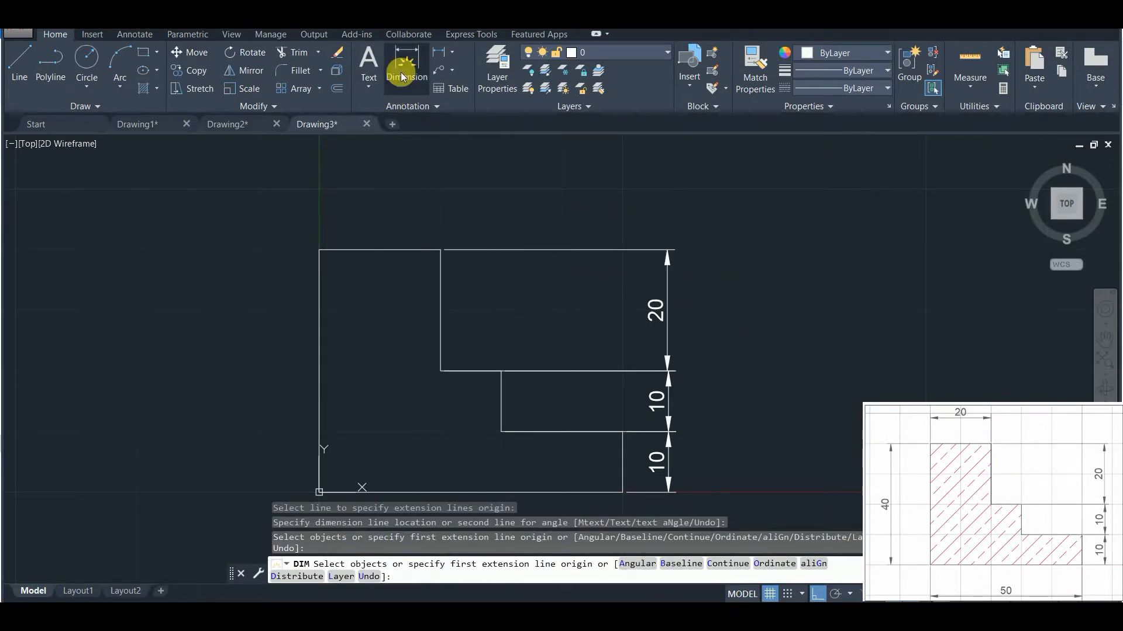
{"action": "key", "text": "Return"}
{"action": "left_click", "coordinate": [319, 337]}
{"action": "left_click", "coordinate": [240, 339]}
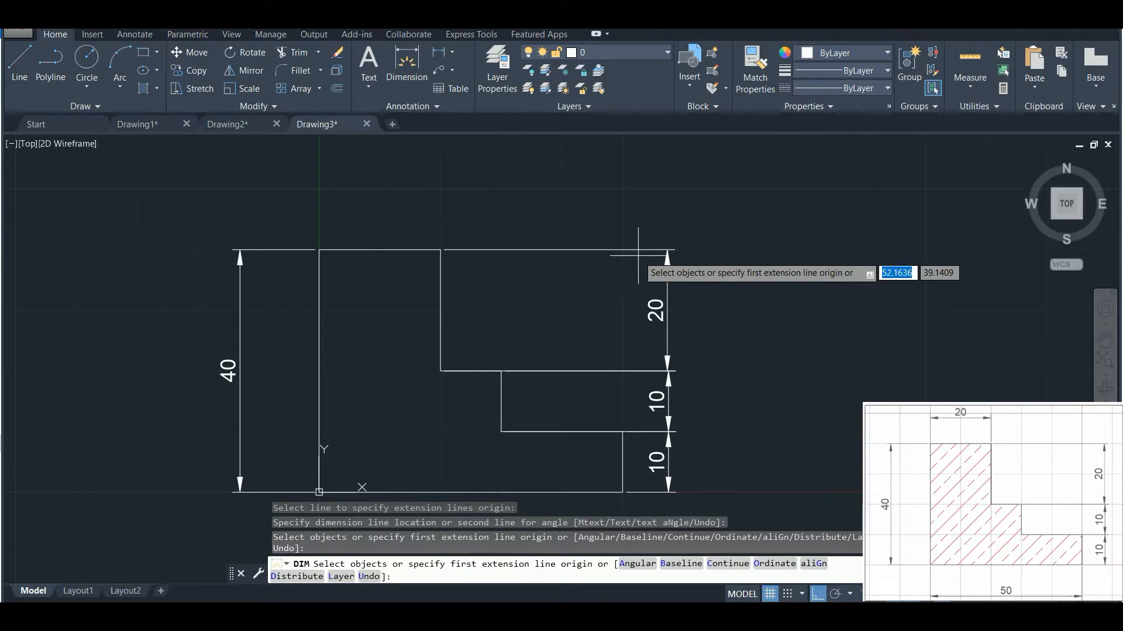
Dimension the top edge above the profile and the base edge below it, and end the dimensioning
{"action": "key", "text": "Return"}
{"action": "left_click", "coordinate": [362, 250]}
{"action": "left_click", "coordinate": [349, 197]}
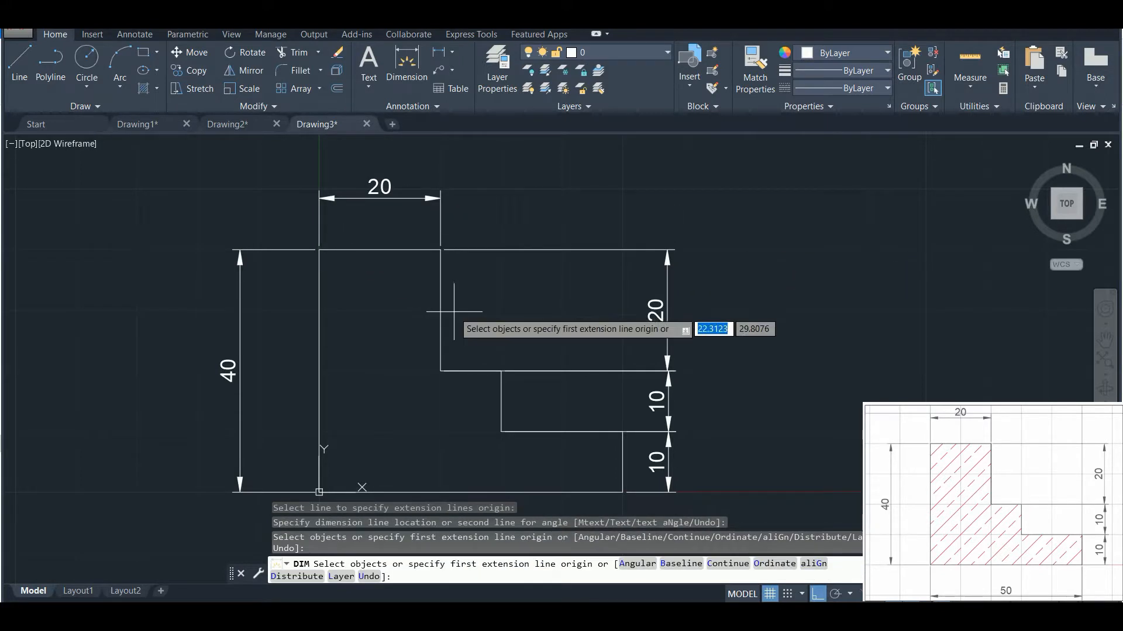
{"action": "scroll", "coordinate": [514, 380], "scroll_direction": "down", "scroll_amount": 3}
{"action": "key", "text": "Return"}
{"action": "left_click", "coordinate": [494, 376]}
{"action": "left_click", "coordinate": [479, 415]}
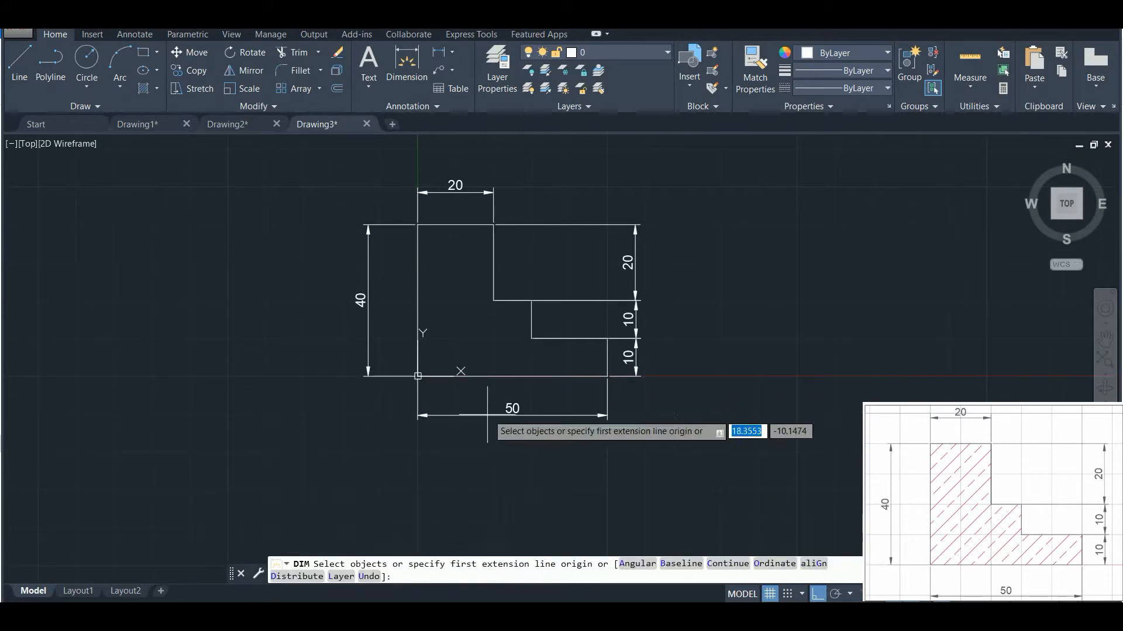
{"action": "key", "text": "Escape"}
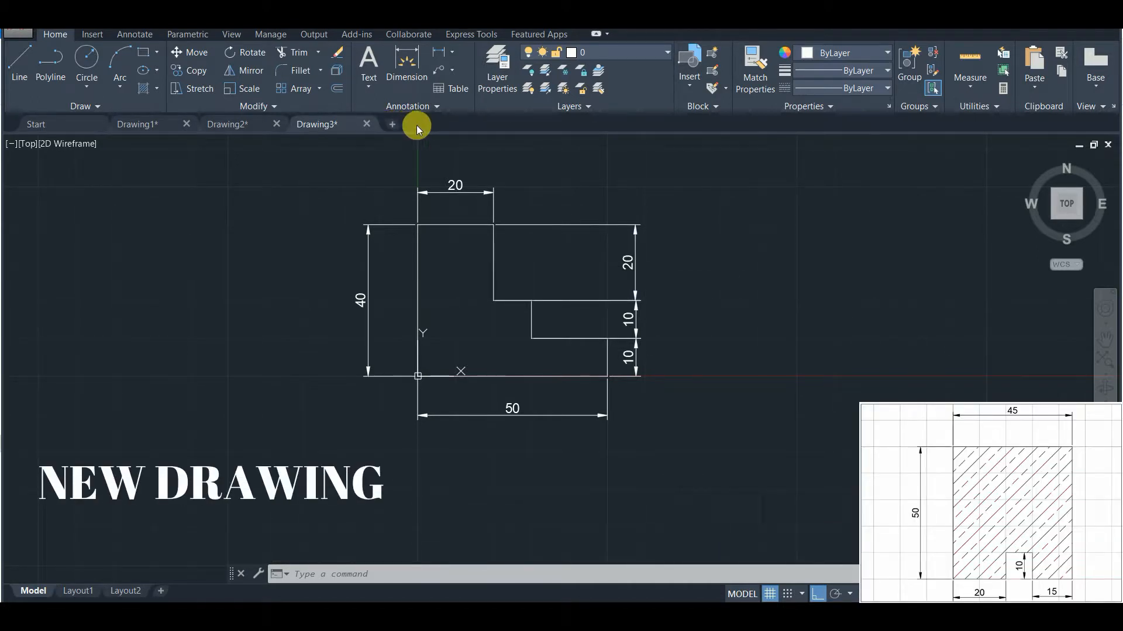
Create a new blank drawing
{"action": "left_click", "coordinate": [391, 121]}
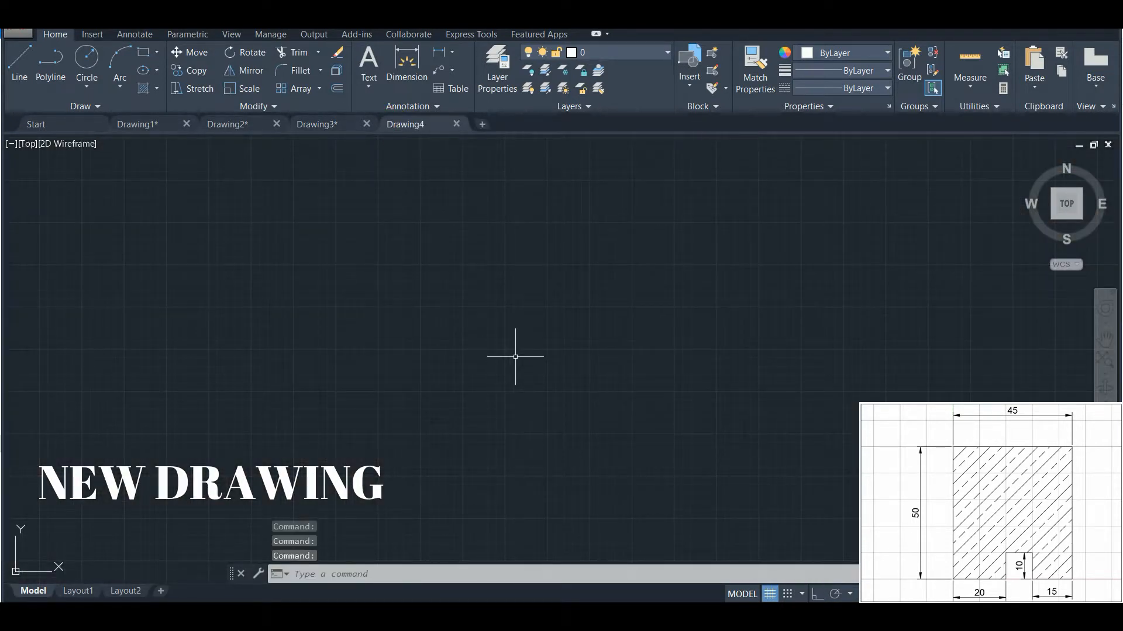
Start a line at 0,0 with Ortho on and draw a 20-unit horizontal segment to the right
{"action": "type", "text": "LINE"}
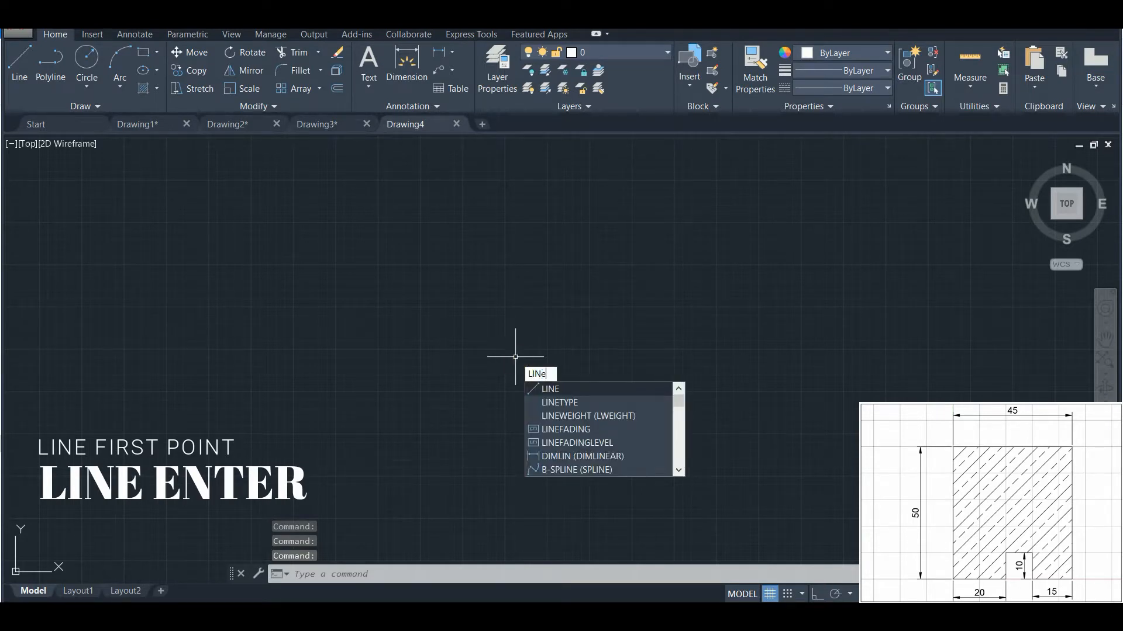
{"action": "key", "text": "Return"}
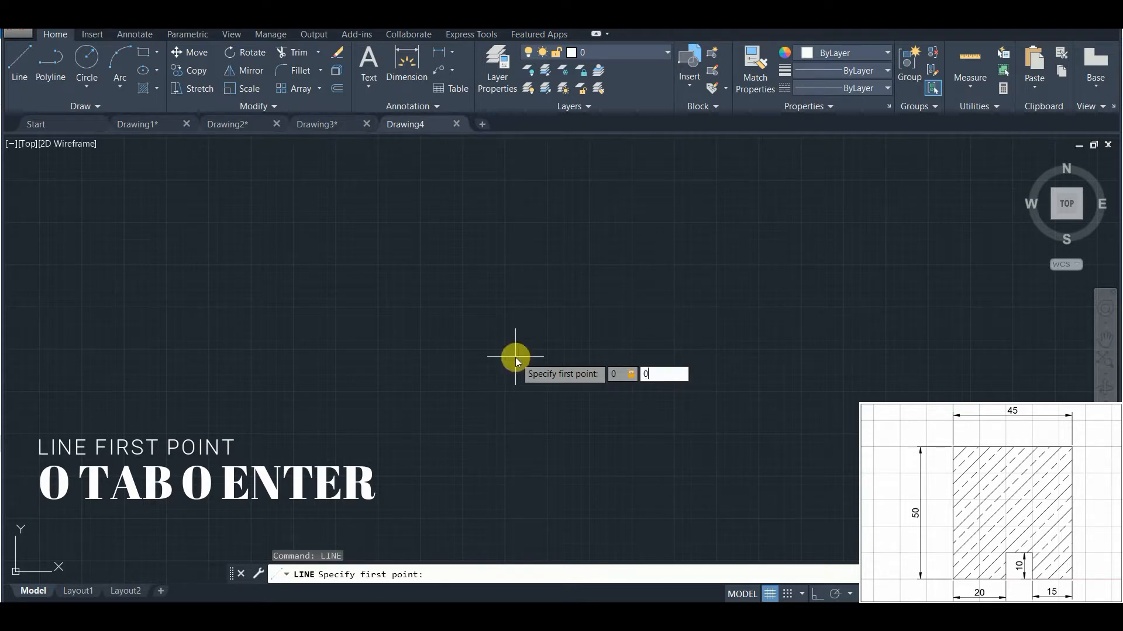
{"action": "key", "text": "Return"}
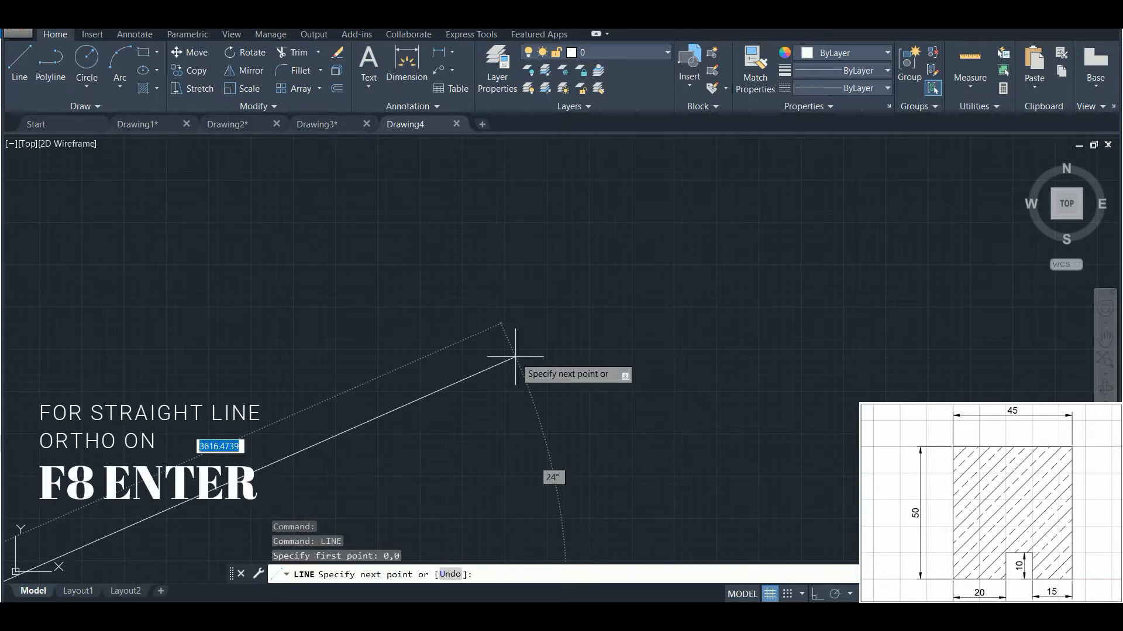
{"action": "key", "text": "F8"}
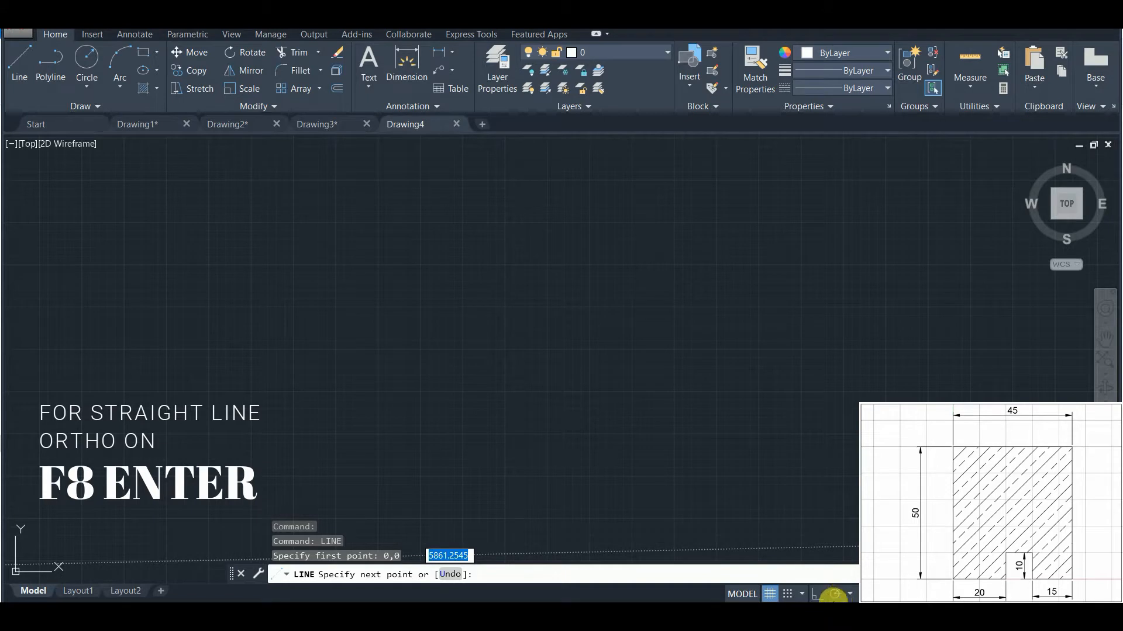
{"action": "left_click", "coordinate": [816, 596]}
{"action": "middle_click_drag", "start_coordinate": [414, 355], "coordinate": [749, 244]}
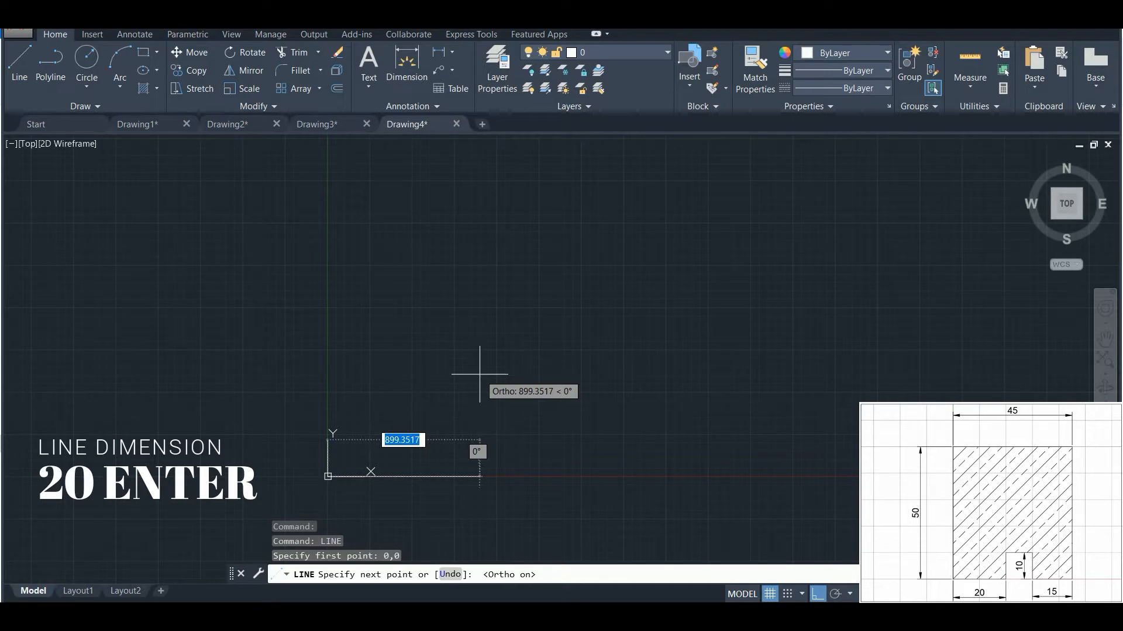
{"action": "type", "text": "0"}
{"action": "key", "text": "Return"}
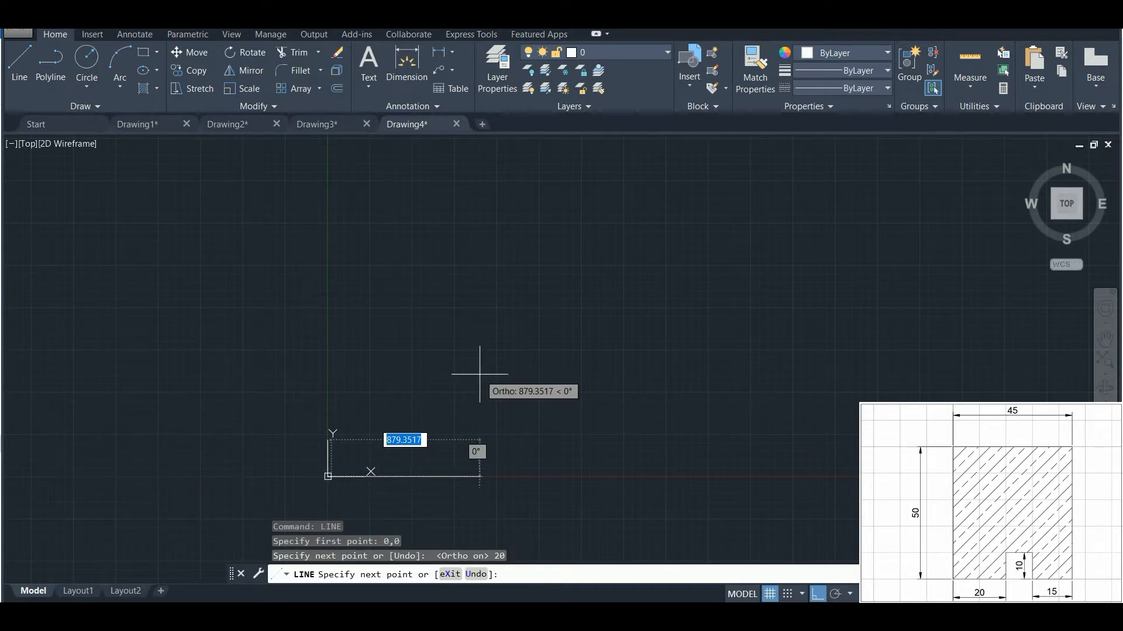
Continue the line around the base notch with segments of 10 up, 10 right and 10 down
{"action": "scroll", "coordinate": [383, 410], "scroll_direction": "up", "scroll_amount": 6}
{"action": "middle_click_drag", "start_coordinate": [388, 430], "coordinate": [900, 234]}
{"action": "scroll", "coordinate": [900, 234], "scroll_direction": "down", "scroll_amount": 2}
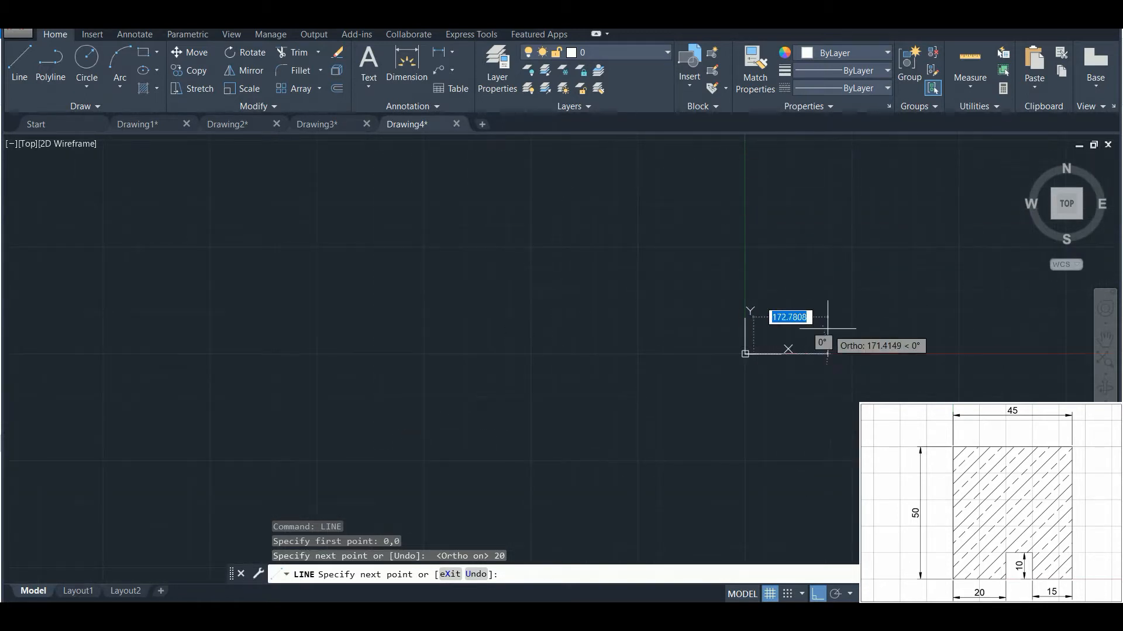
{"action": "middle_click_drag", "start_coordinate": [783, 321], "coordinate": [578, 333]}
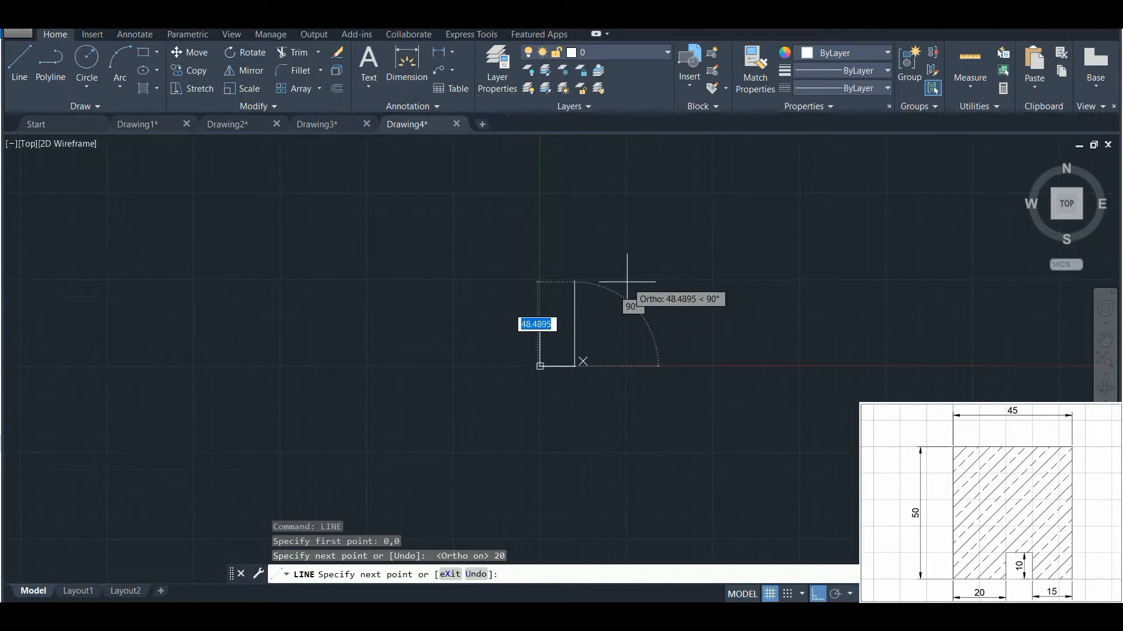
{"action": "type", "text": "10"}
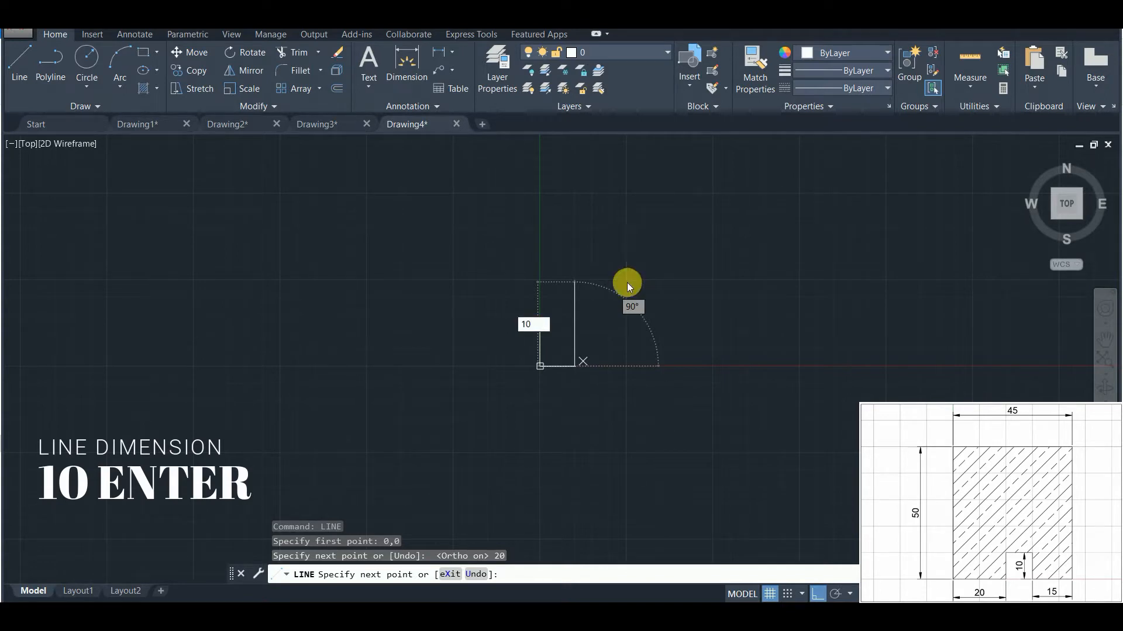
{"action": "key", "text": "Return"}
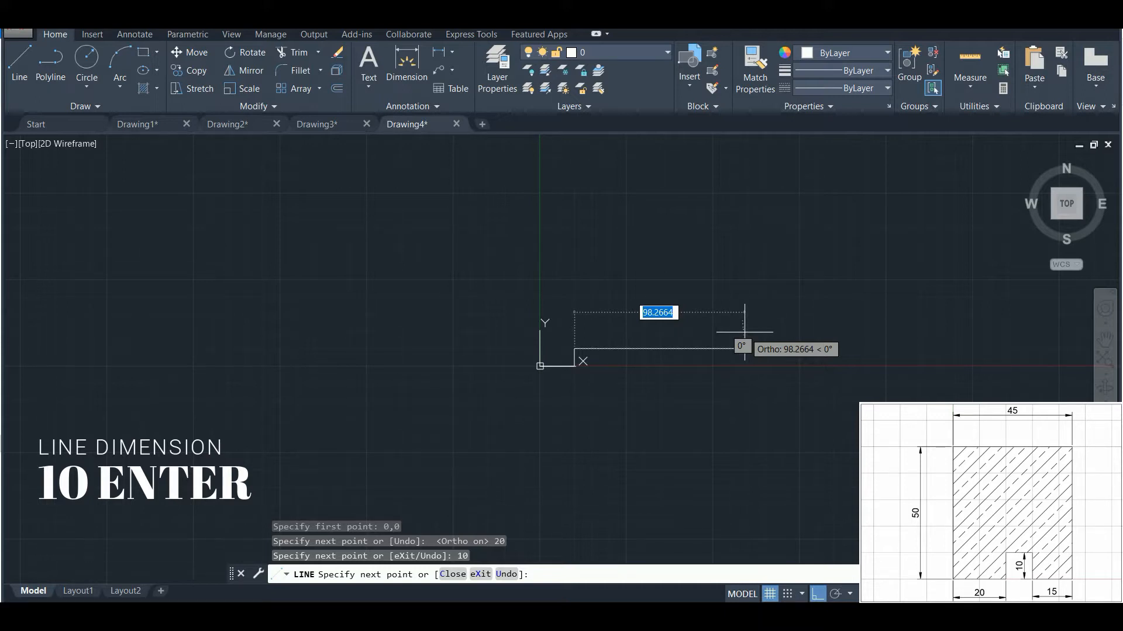
{"action": "key", "text": "Return"}
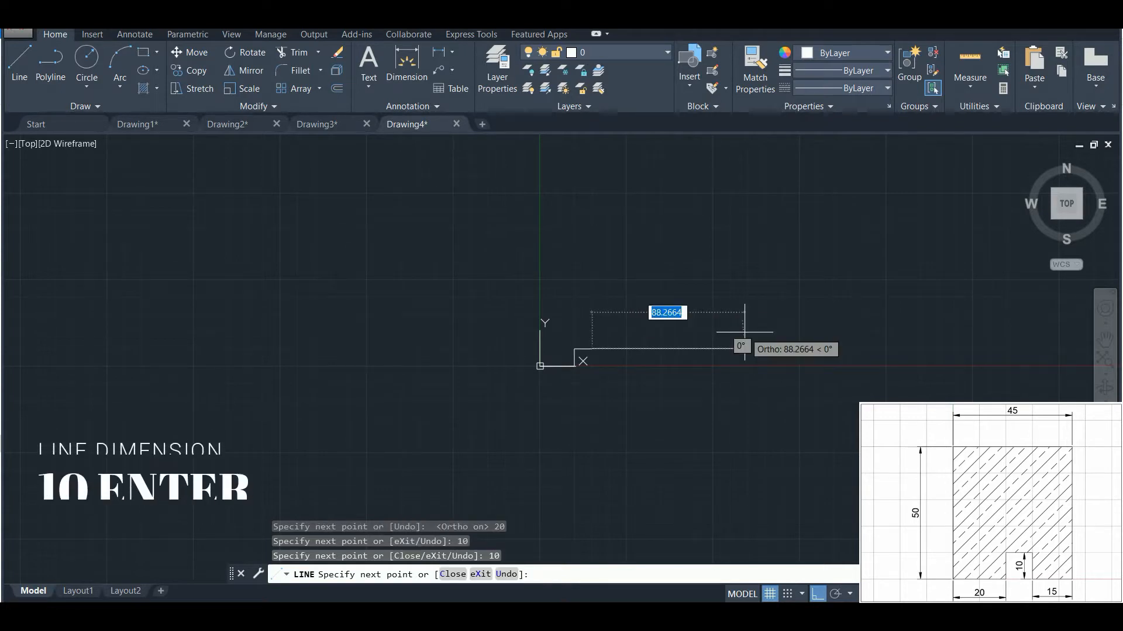
{"action": "type", "text": "10"}
{"action": "key", "text": "Return"}
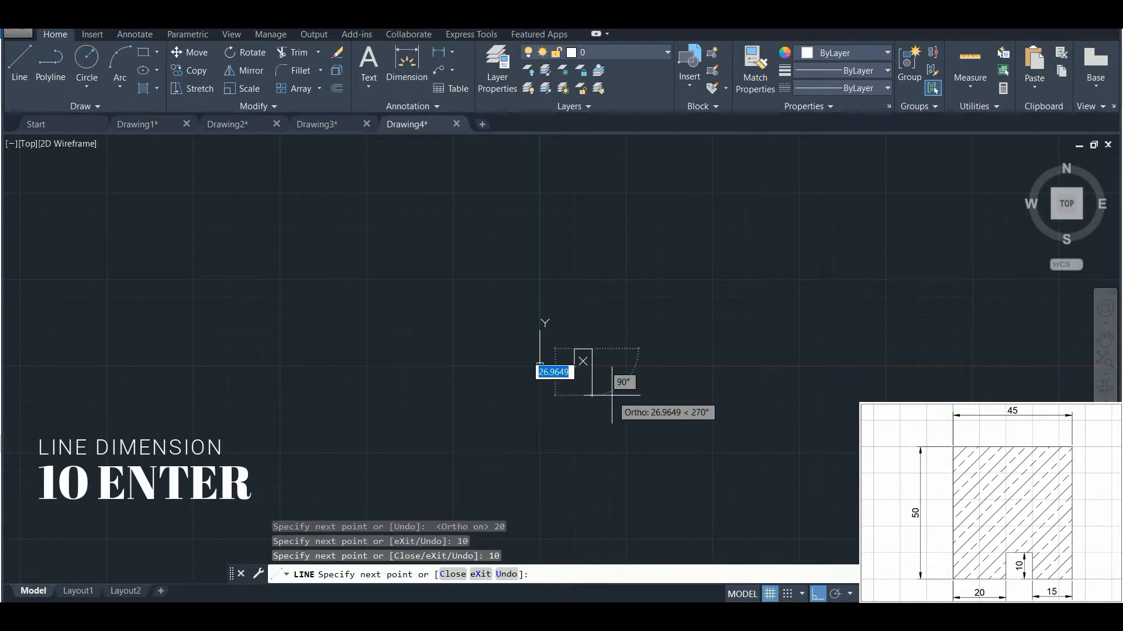
{"action": "type", "text": "10"}
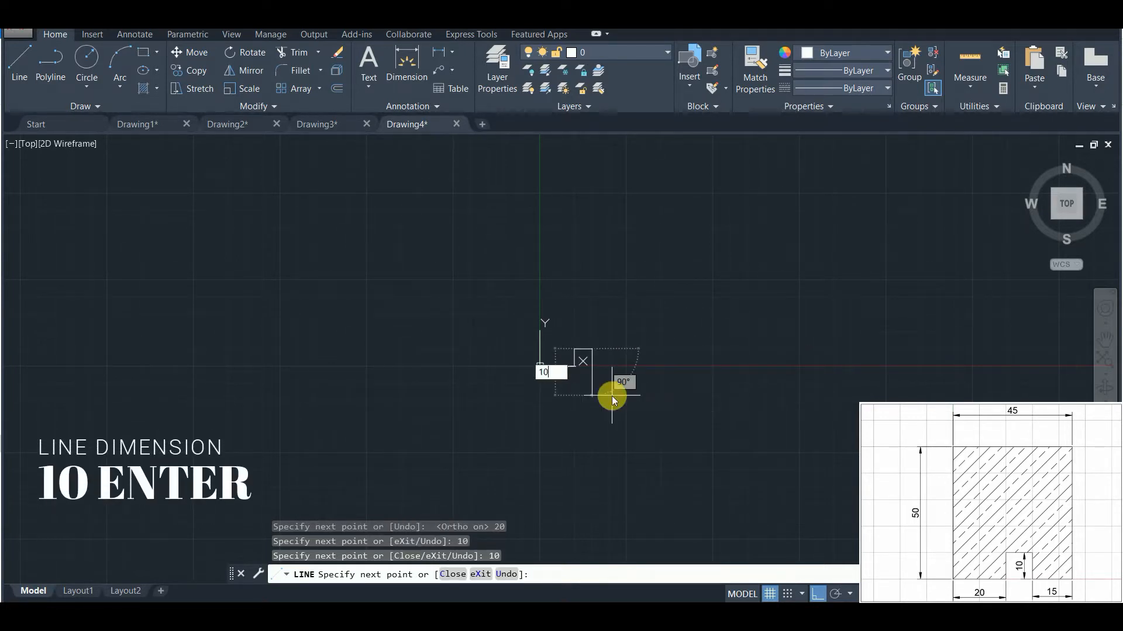
{"action": "key", "text": "Return"}
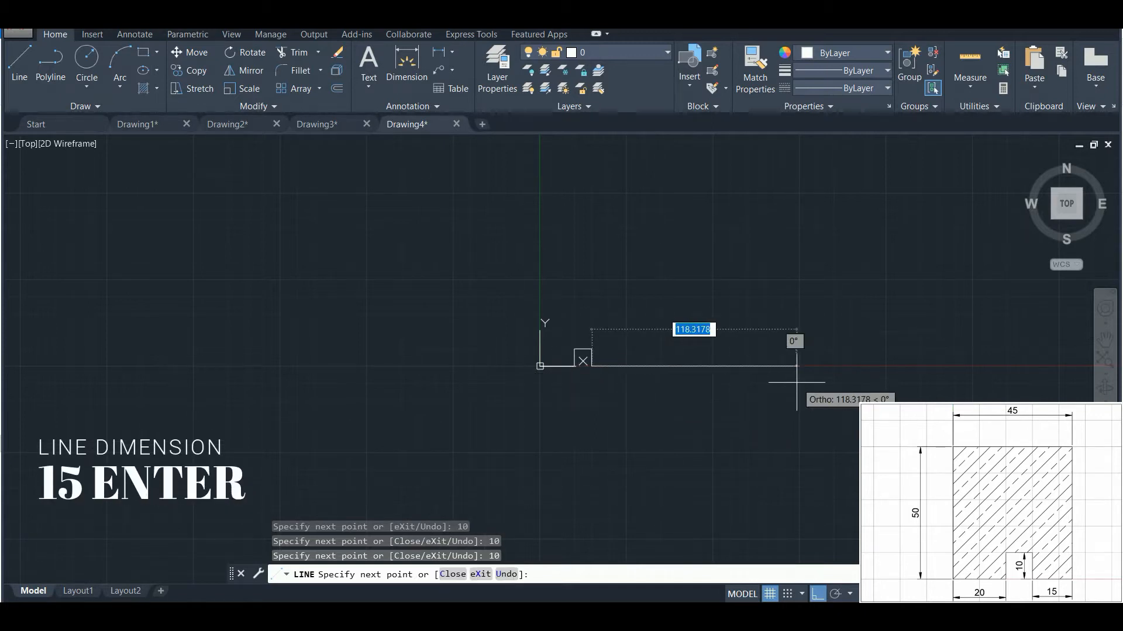
Draw the remaining base segment 15 units to the right and the right edge 50 units up
{"action": "type", "text": "1"}
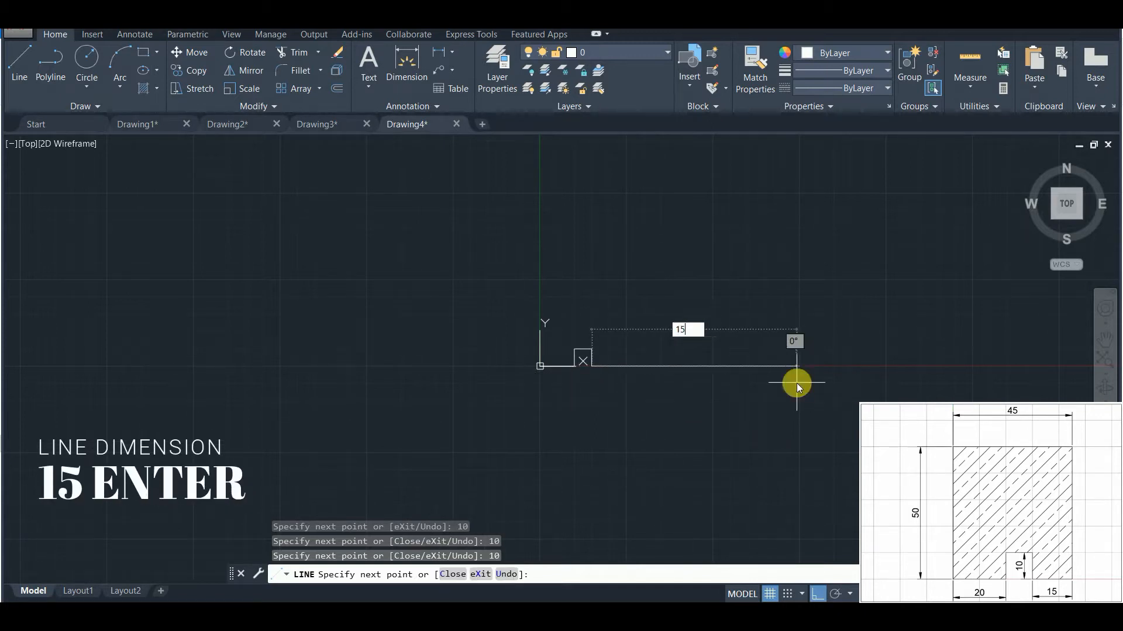
{"action": "type", "text": "5"}
{"action": "key", "text": "Return"}
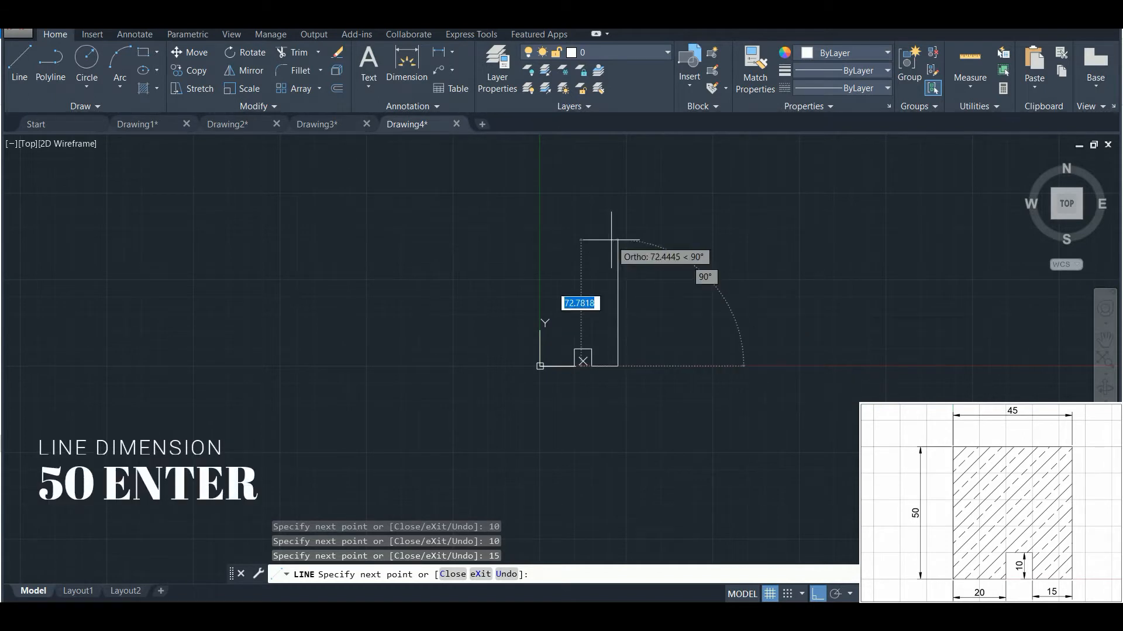
{"action": "type", "text": "50"}
{"action": "key", "text": "Return"}
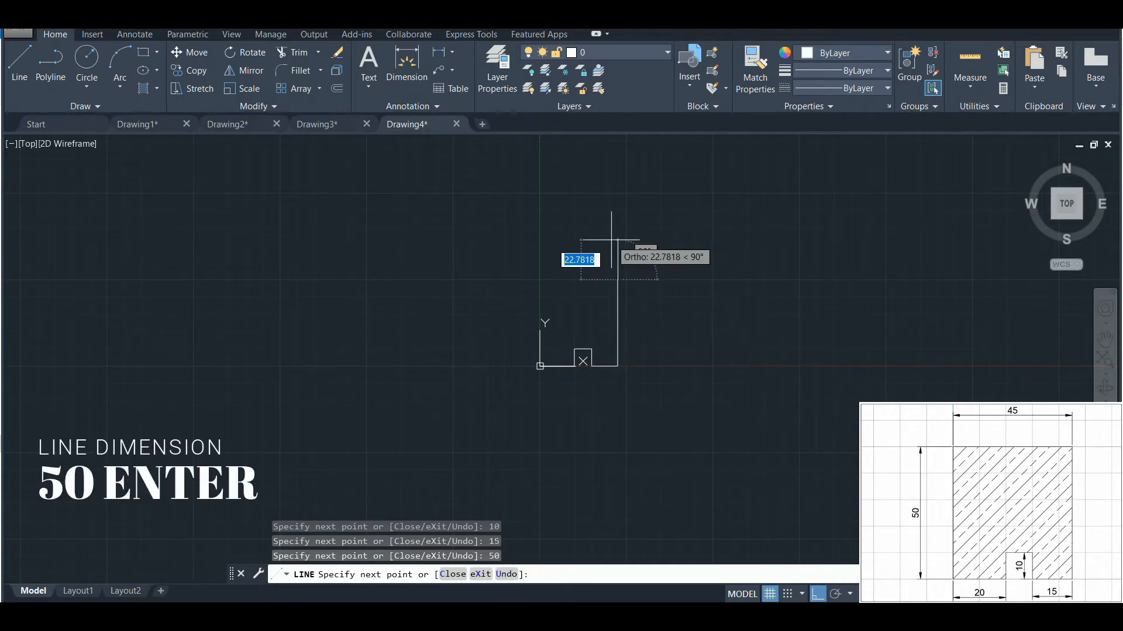
Close the profile with a top edge running left above the origin and a left edge down to 0,0, and end the line
{"action": "left_click", "coordinate": [539, 280]}
{"action": "left_click", "coordinate": [540, 366]}
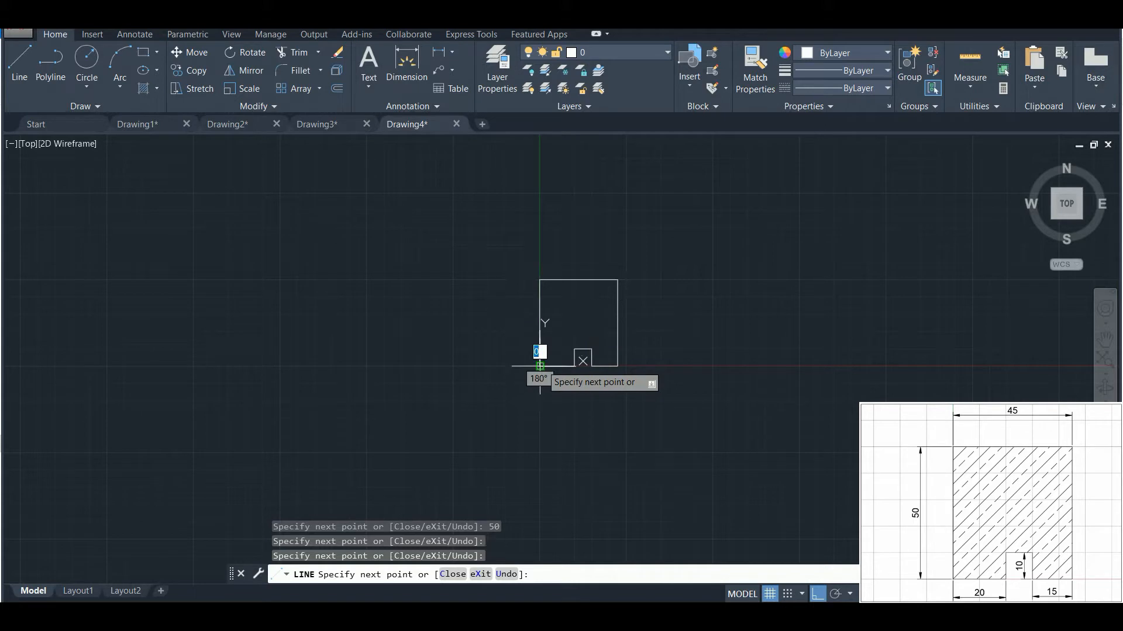
{"action": "key", "text": "Escape"}
Dimension the profile's top edge above it and the full-height left edge to its left
{"action": "scroll", "coordinate": [653, 366], "scroll_direction": "up", "scroll_amount": 4}
{"action": "mouse_move", "coordinate": [649, 353]}
{"action": "middle_mouse_down"}
{"action": "mouse_move", "coordinate": [699, 491]}
{"action": "mouse_move", "coordinate": [759, 447]}
{"action": "middle_mouse_up"}
{"action": "left_click", "coordinate": [407, 62]}
{"action": "key", "text": "Return"}
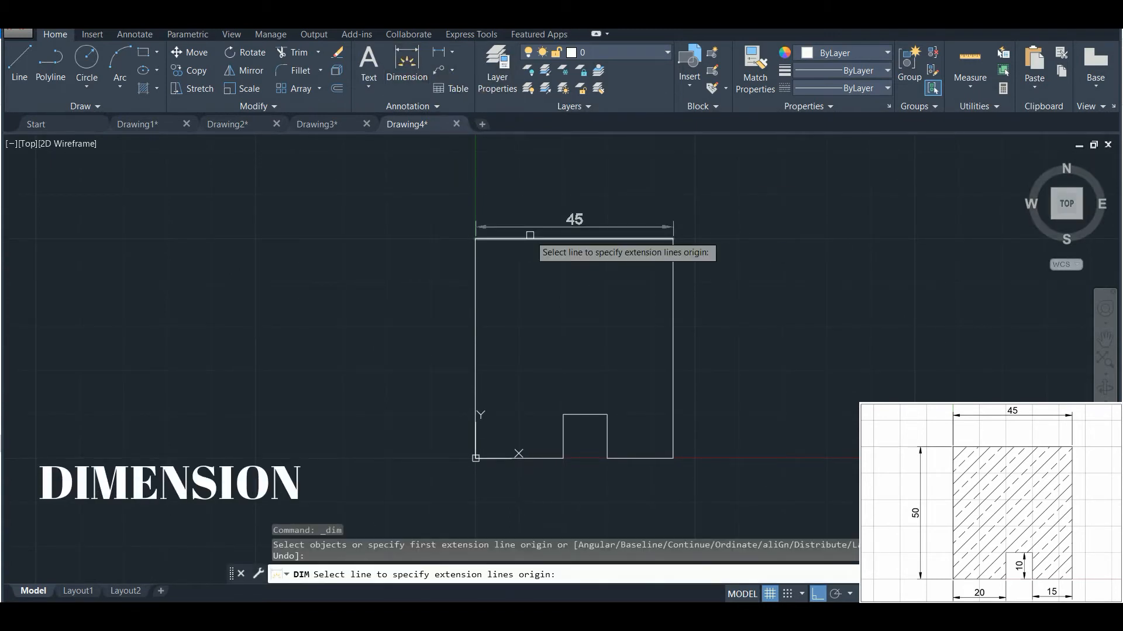
{"action": "left_click", "coordinate": [530, 235]}
{"action": "left_click", "coordinate": [529, 186]}
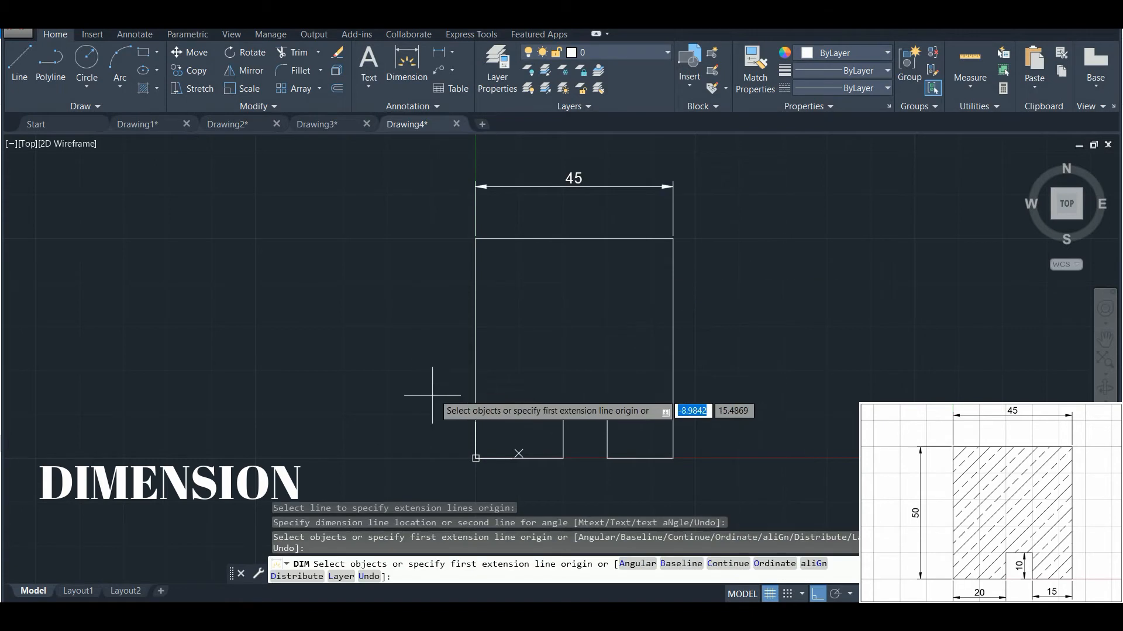
{"action": "key", "text": "Return"}
{"action": "left_click", "coordinate": [475, 382]}
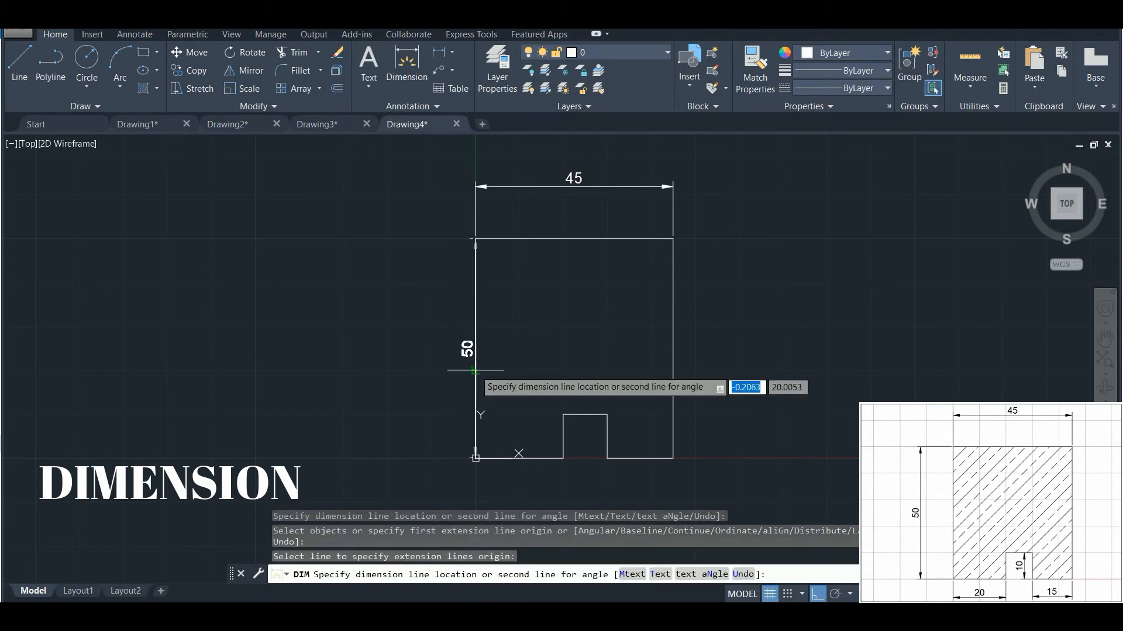
{"action": "left_click", "coordinate": [421, 375]}
Dimension the two base segments on either side of the notch, placing both dimensions below the profile
{"action": "key", "text": "Return"}
{"action": "left_click", "coordinate": [526, 458]}
{"action": "left_click", "coordinate": [523, 489]}
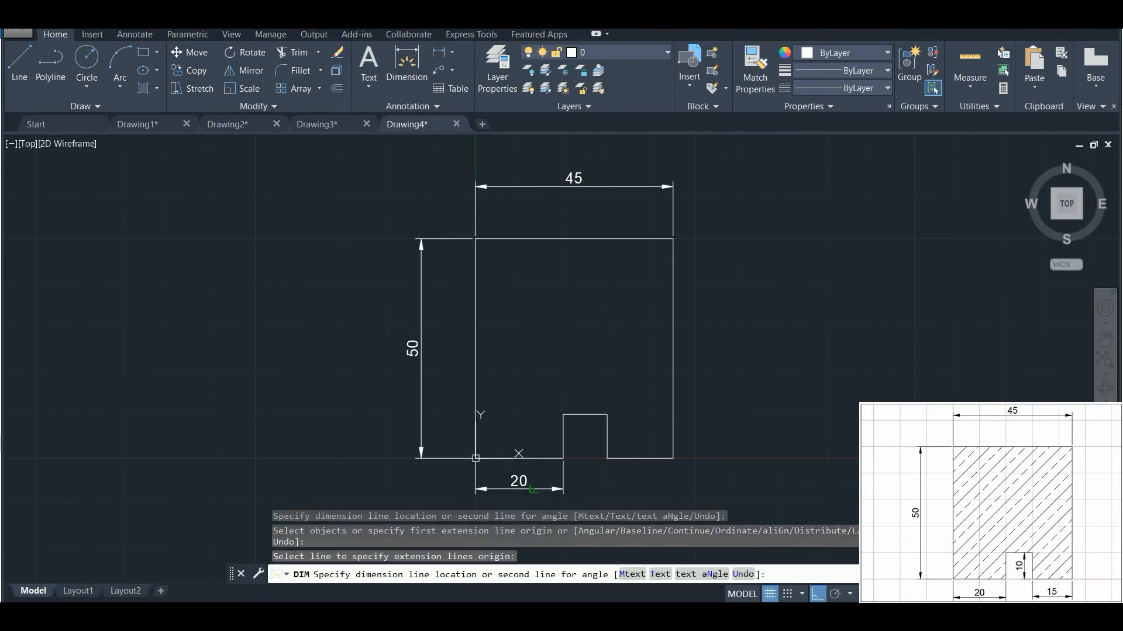
{"action": "key", "text": "Return"}
{"action": "left_click", "coordinate": [625, 459]}
{"action": "left_click", "coordinate": [626, 489]}
Dimension the notch's right vertical edge, placing the dimension inside the notch, and end the dimensioning
{"action": "key", "text": "Return"}
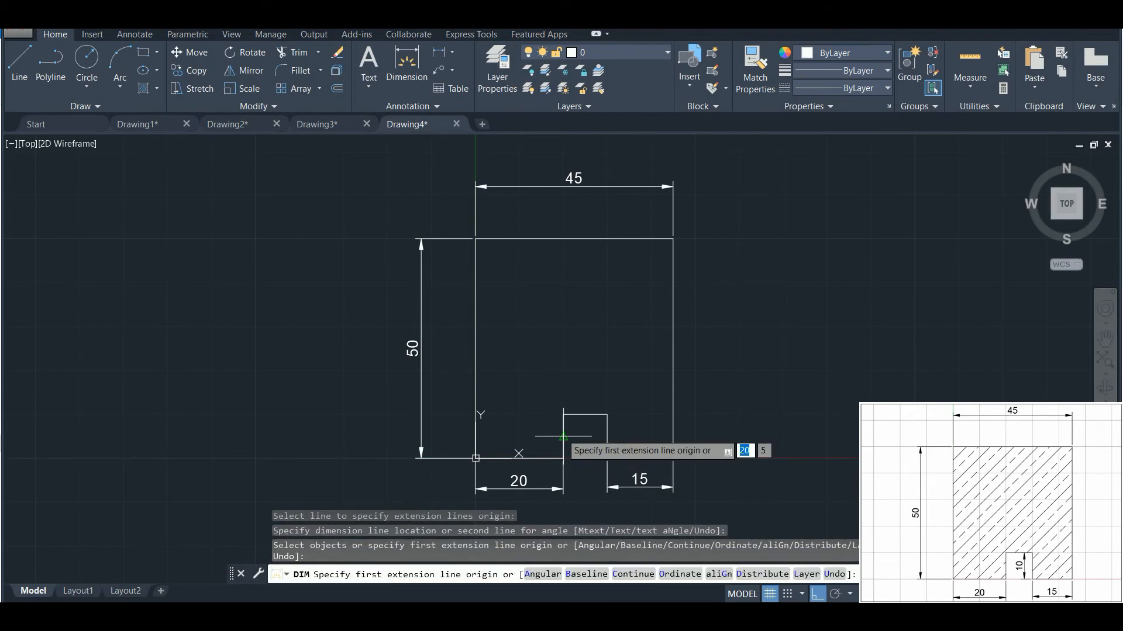
{"action": "scroll", "coordinate": [606, 424], "scroll_direction": "up", "scroll_amount": 4}
{"action": "left_click", "coordinate": [607, 423]}
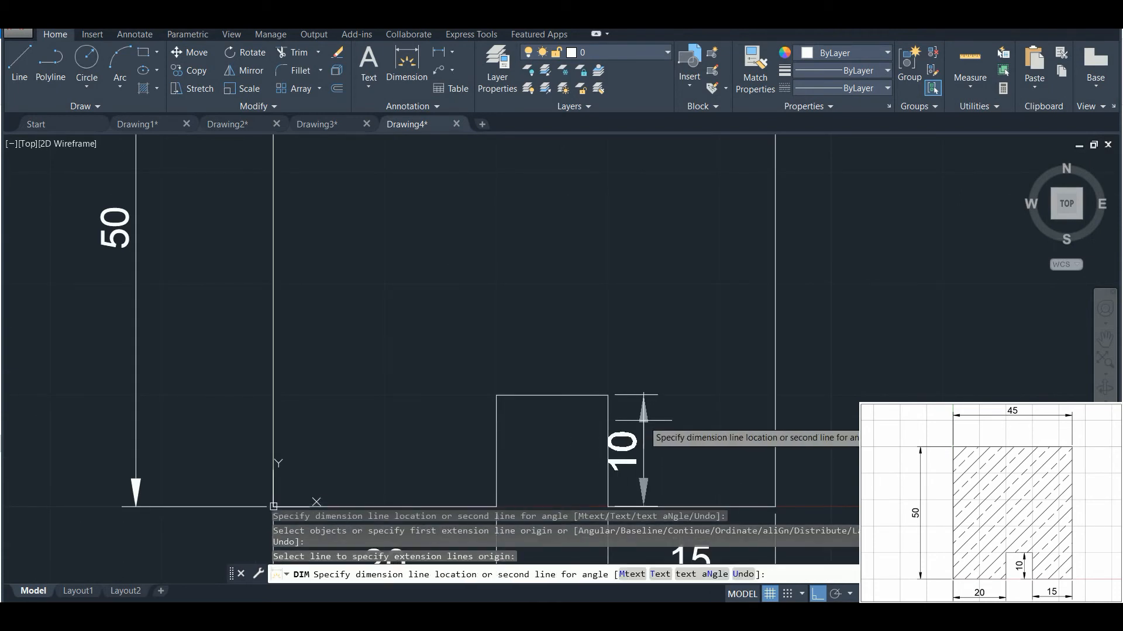
{"action": "left_click", "coordinate": [574, 424]}
{"action": "scroll", "coordinate": [878, 430], "scroll_direction": "down", "scroll_amount": 4}
{"action": "middle_click_drag", "start_coordinate": [874, 421], "coordinate": [701, 391]}
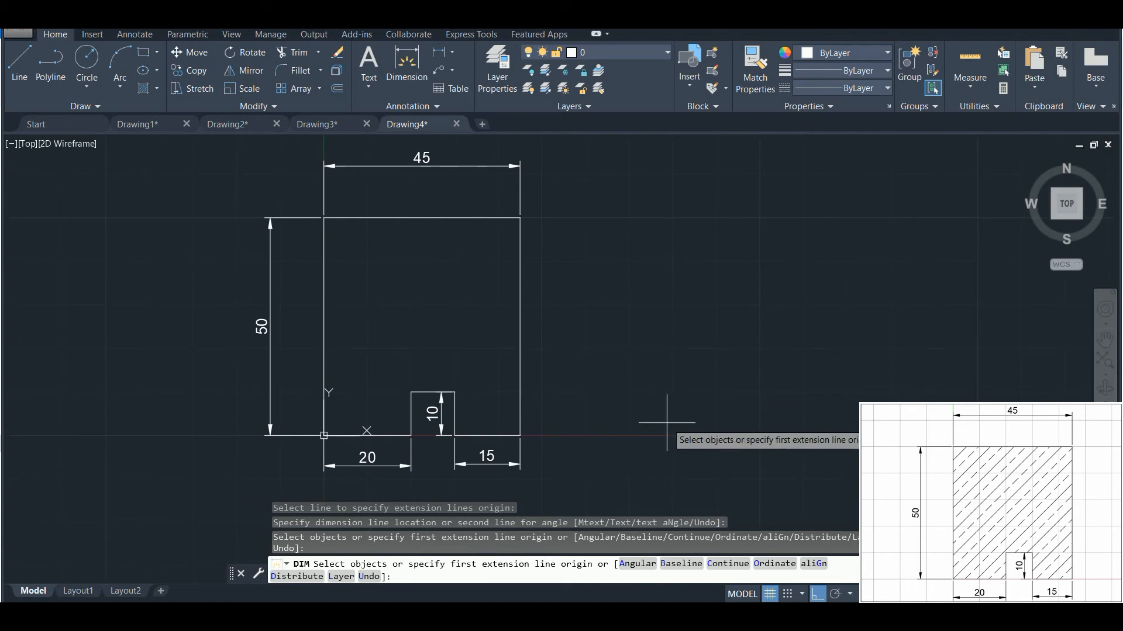
{"action": "key", "text": "Return"}
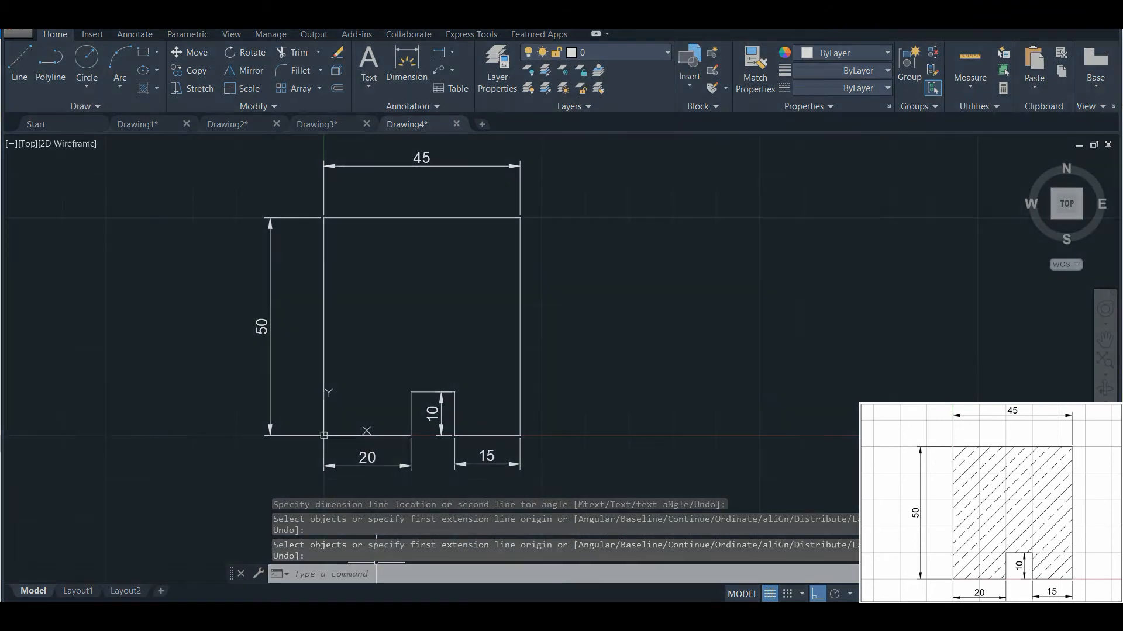